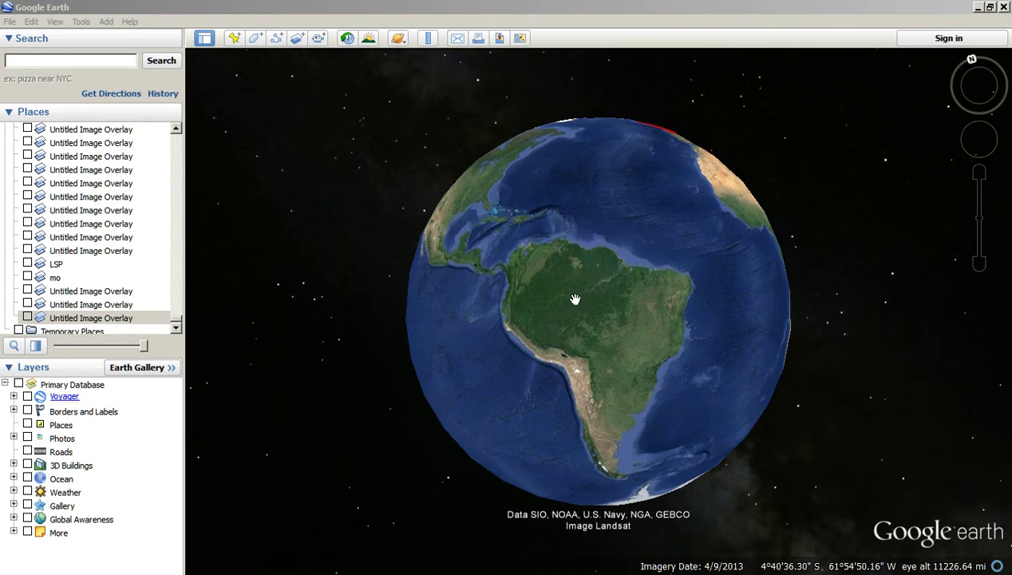
# Switch to Firefox and open the WunderMap from wunderground.com in a new tab.
pyautogui.moveTo(802, 239); pyautogui.dragTo(671, 309)
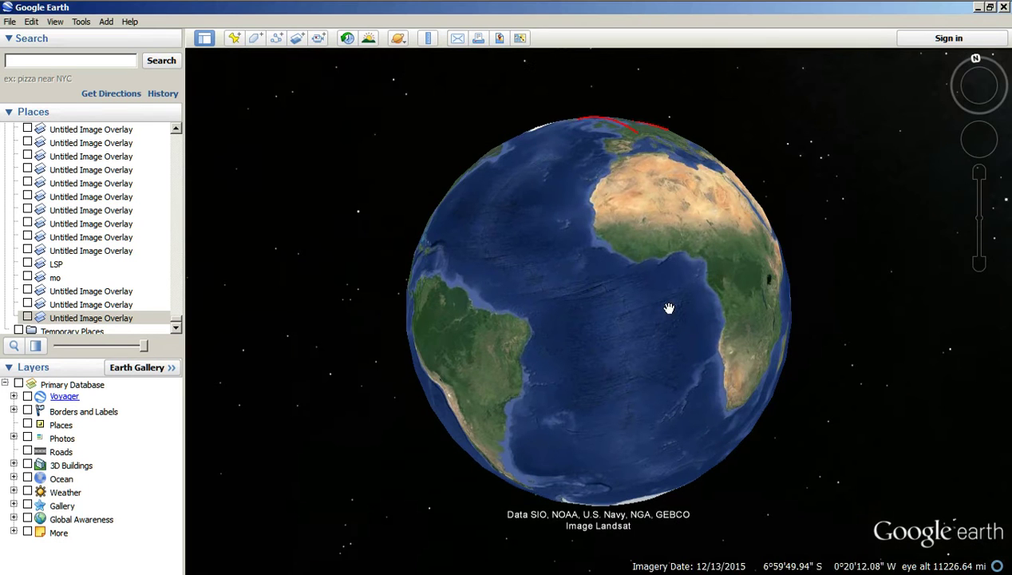
pyautogui.click(63, 11)
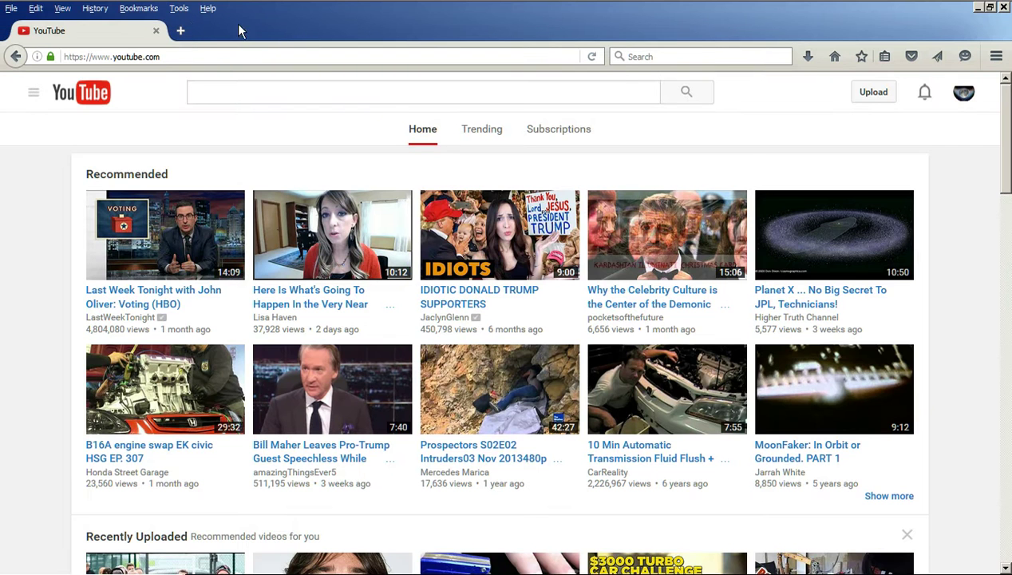
pyautogui.click(185, 29)
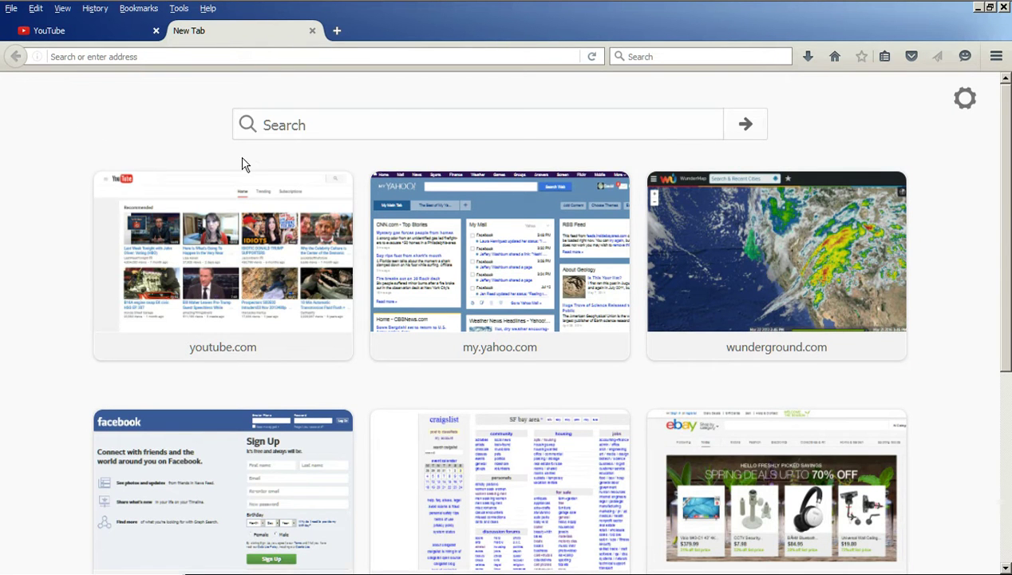
pyautogui.click(829, 287)
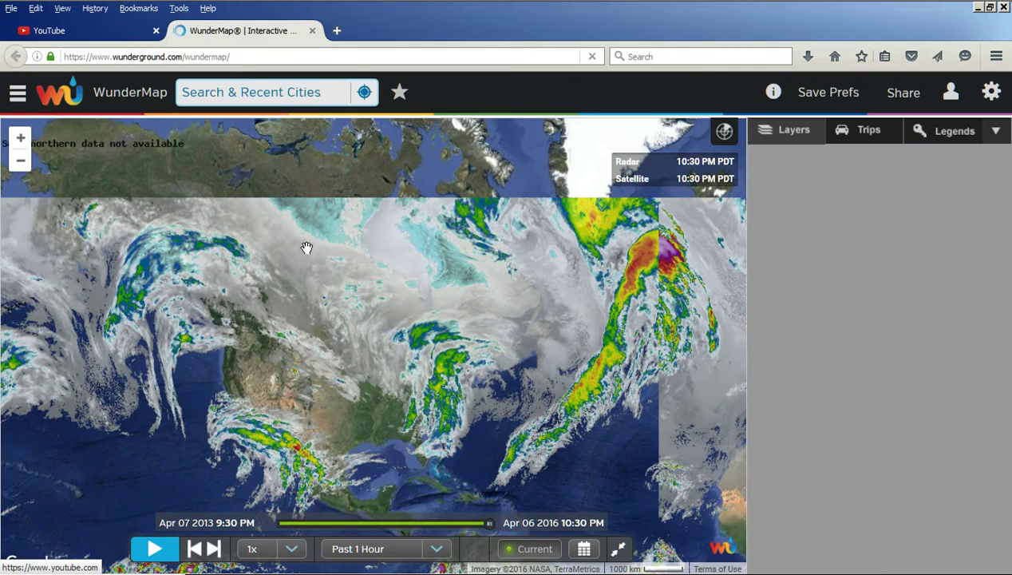
# Examine the satellite cloud imagery over Africa on the WunderMap.
pyautogui.moveTo(423, 311); pyautogui.dragTo(339, 327)
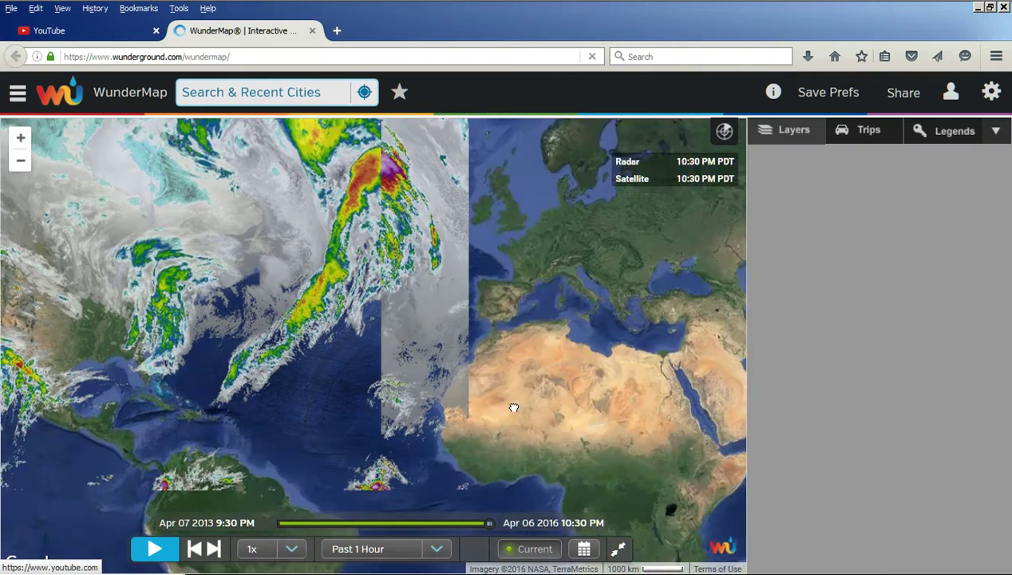
pyautogui.moveTo(479, 389); pyautogui.dragTo(417, 383)
pyautogui.moveTo(426, 452); pyautogui.dragTo(403, 409)
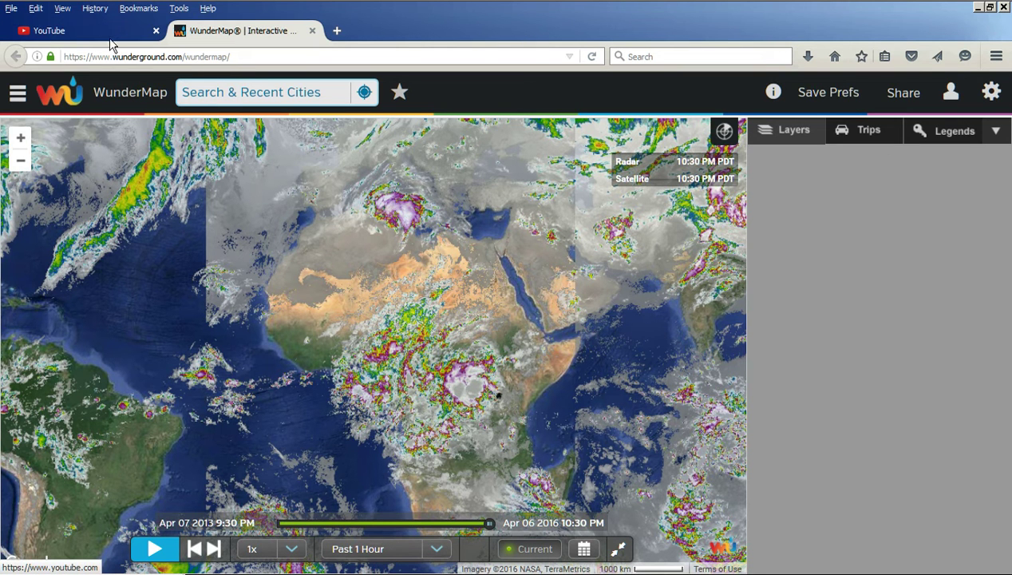
# Compare South America on the Google Earth globe with South America and Africa on the WunderMap in Firefox.
pyautogui.click(102, 16)
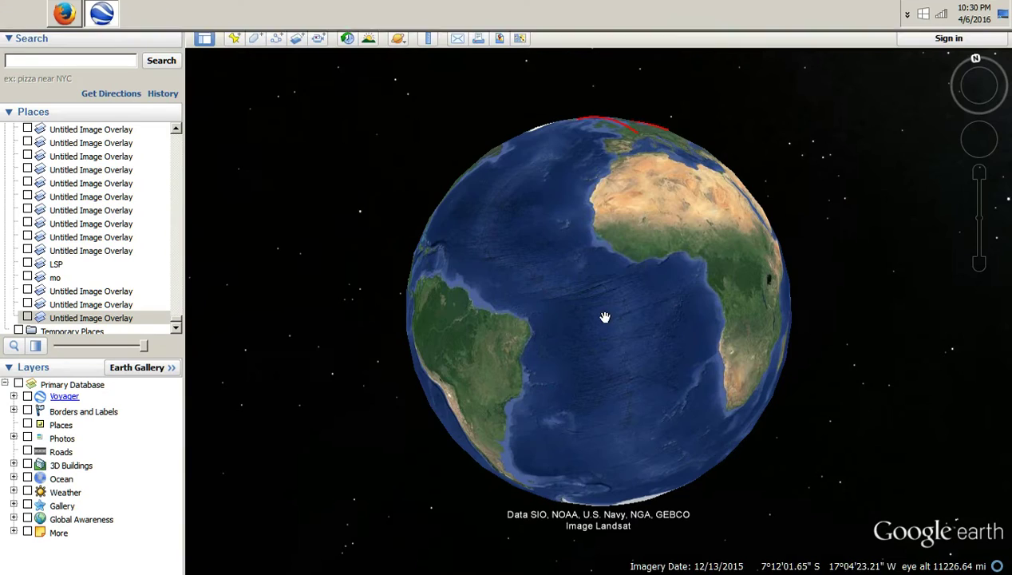
pyautogui.moveTo(479, 246); pyautogui.dragTo(617, 256)
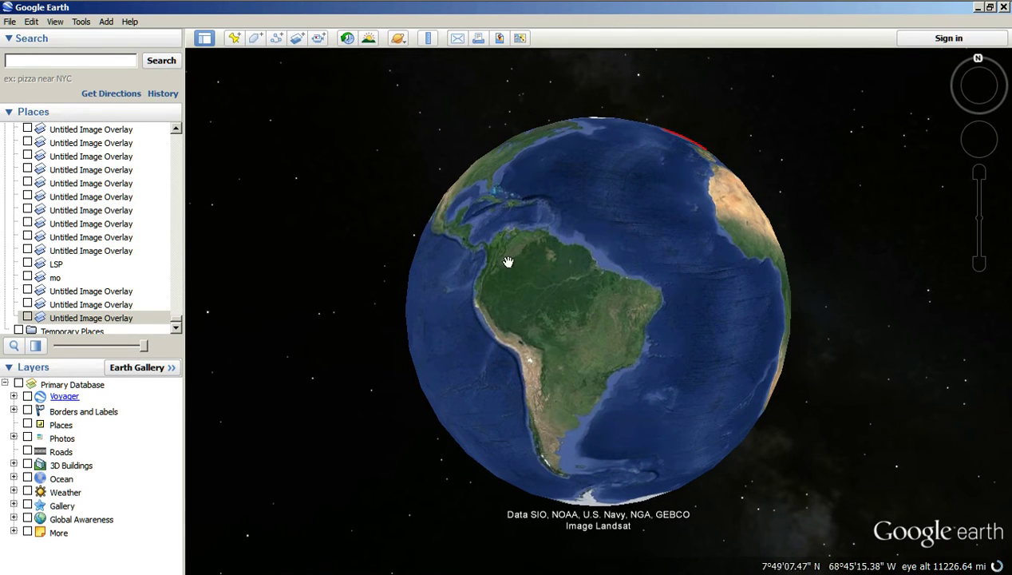
pyautogui.moveTo(93, 24)
pyautogui.click(64, 16)
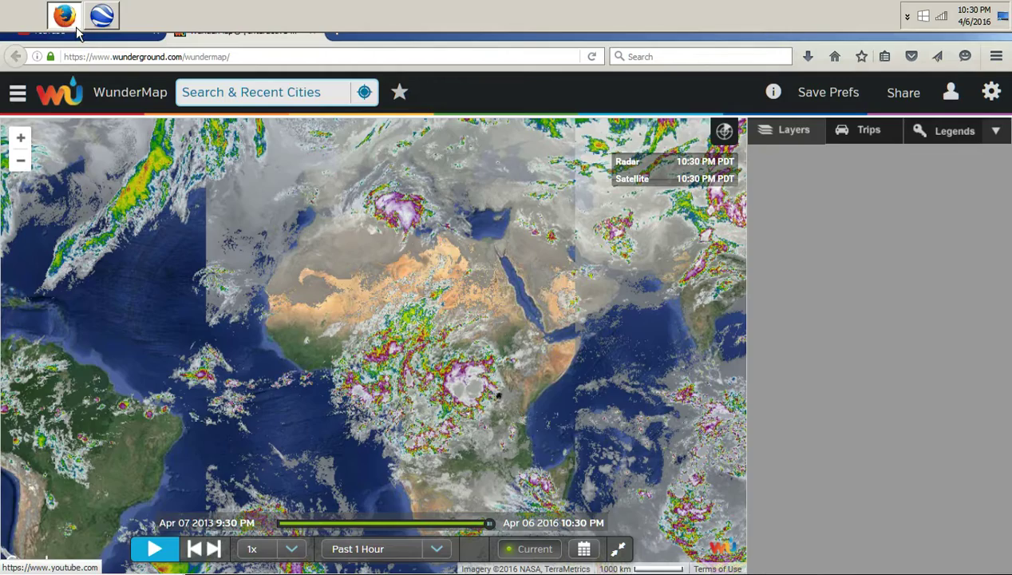
pyautogui.moveTo(368, 427); pyautogui.dragTo(479, 405)
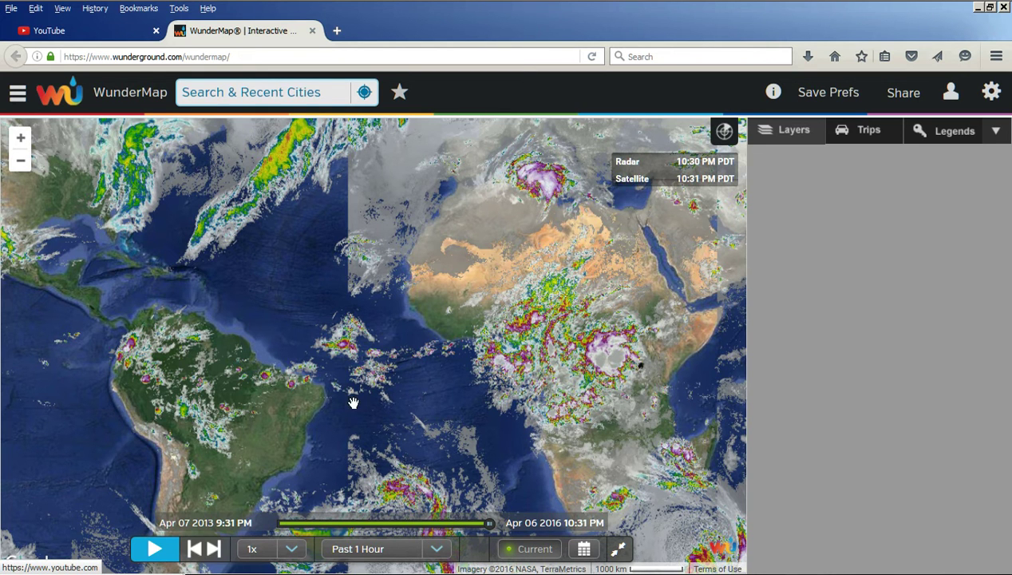
# Switch to Google Earth and show the Africa cloud image overlay listed just below "mo".
pyautogui.moveTo(109, 22)
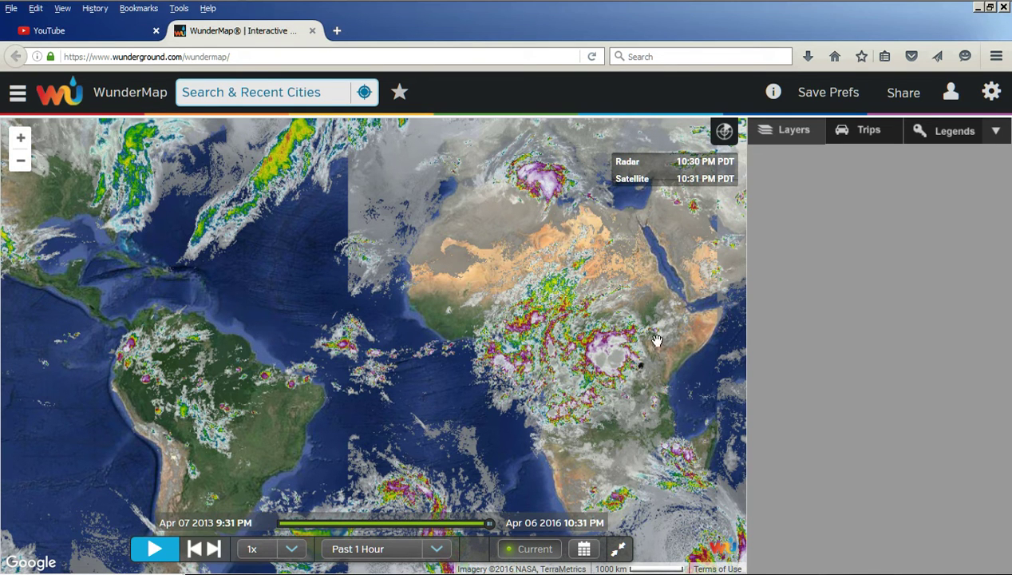
pyautogui.moveTo(133, 4)
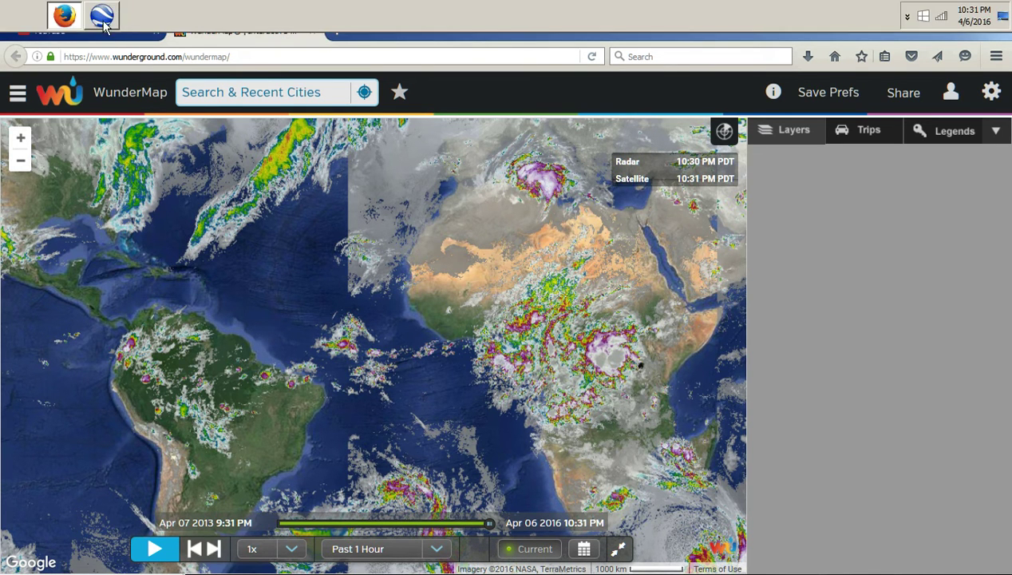
pyautogui.click(105, 19)
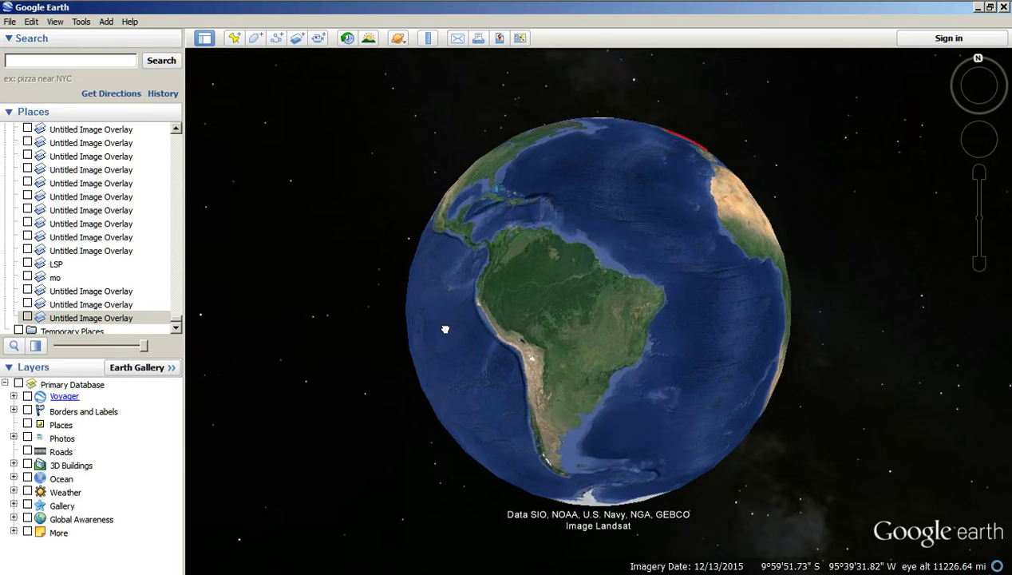
pyautogui.click(27, 291)
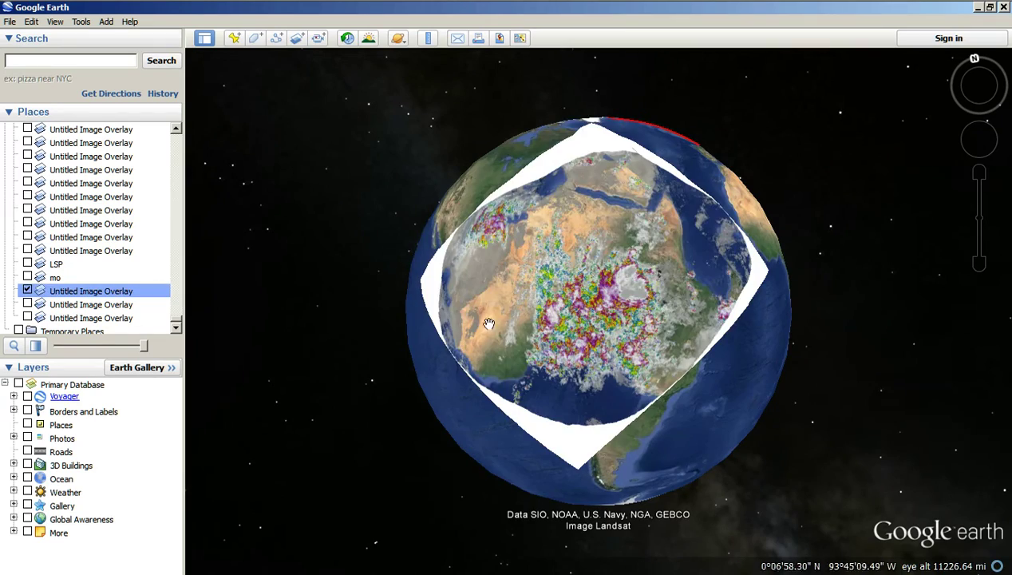
pyautogui.scroll(3, 637, 310)
pyautogui.moveTo(707, 328); pyautogui.dragTo(712, 342)
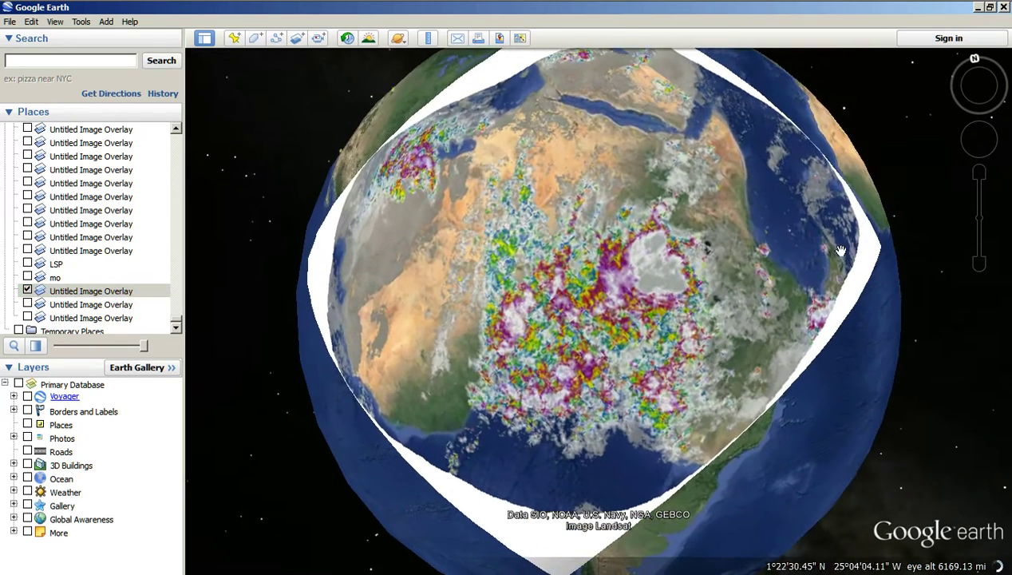
pyautogui.moveTo(886, 207); pyautogui.dragTo(918, 343)
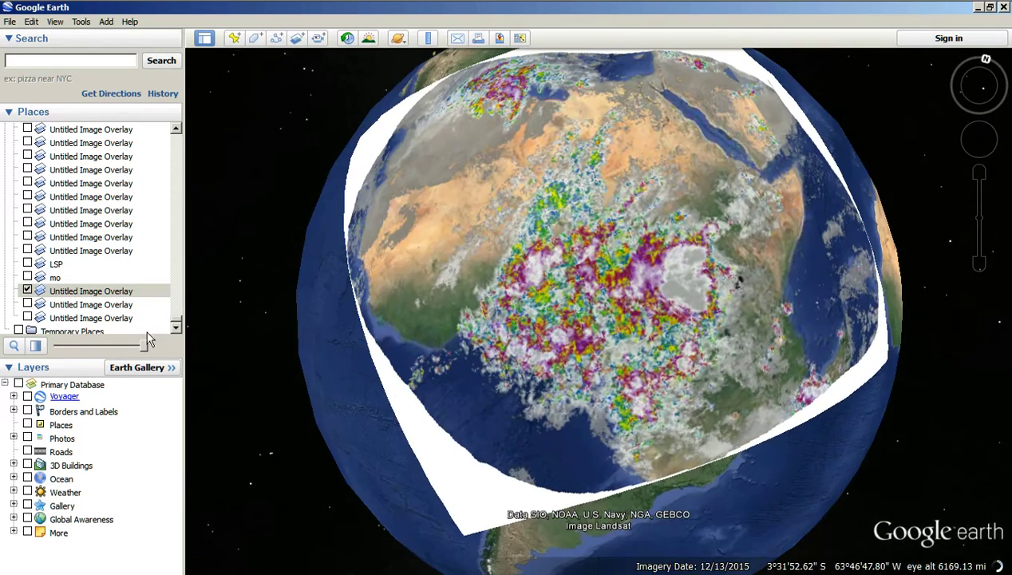
# Fade the Africa image overlay out and back to full opacity to compare it with the Americas beneath.
pyautogui.moveTo(145, 348); pyautogui.dragTo(141, 399)
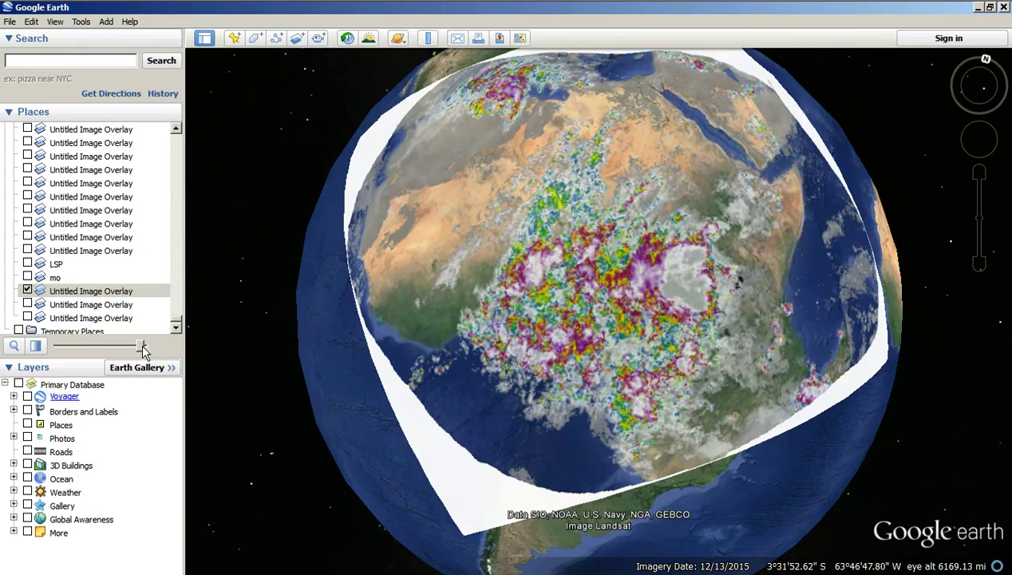
pyautogui.moveTo(143, 348); pyautogui.dragTo(151, 372)
pyautogui.moveTo(474, 180); pyautogui.dragTo(535, 341)
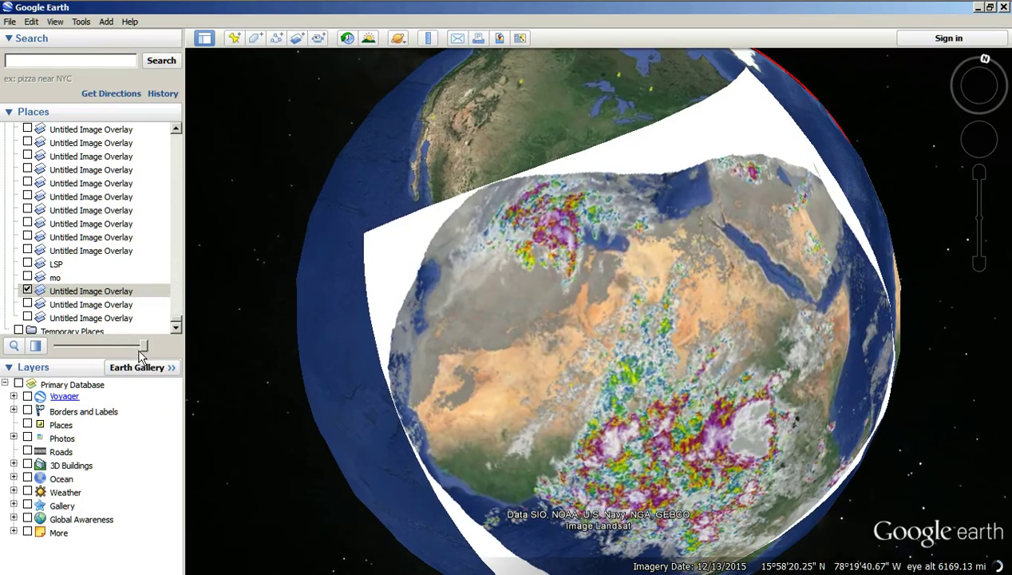
pyautogui.moveTo(144, 352)
pyautogui.mouseDown()
pyautogui.moveTo(49, 348)
pyautogui.moveTo(156, 347)
pyautogui.moveTo(79, 365)
pyautogui.moveTo(156, 367)
pyautogui.mouseUp()
pyautogui.scroll(1, 521, 196)
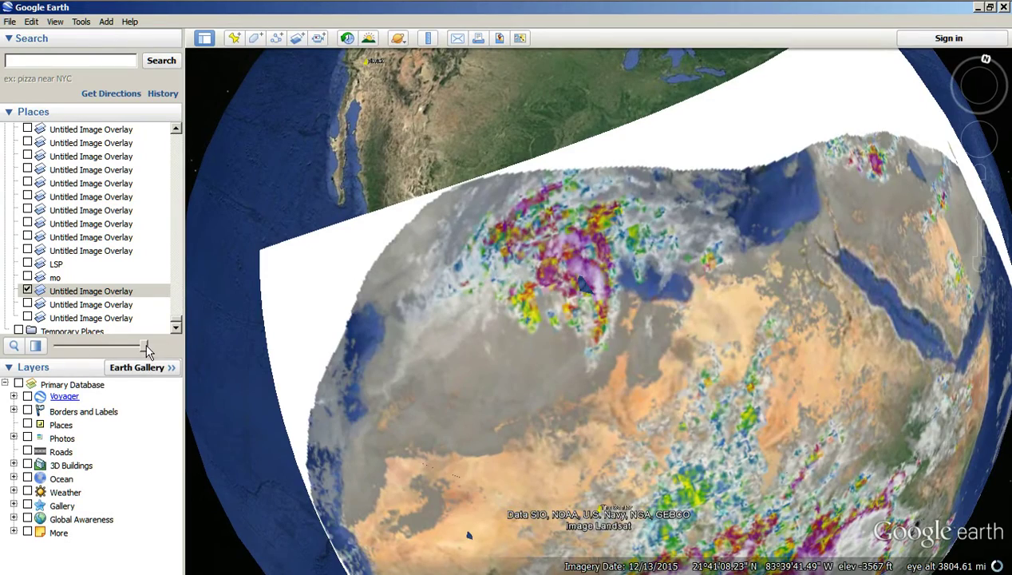
# Compare the Africa overlay with the Gulf of Mexico and the whole globe by making it transparent and restoring full opacity.
pyautogui.moveTo(146, 351); pyautogui.dragTo(88, 347)
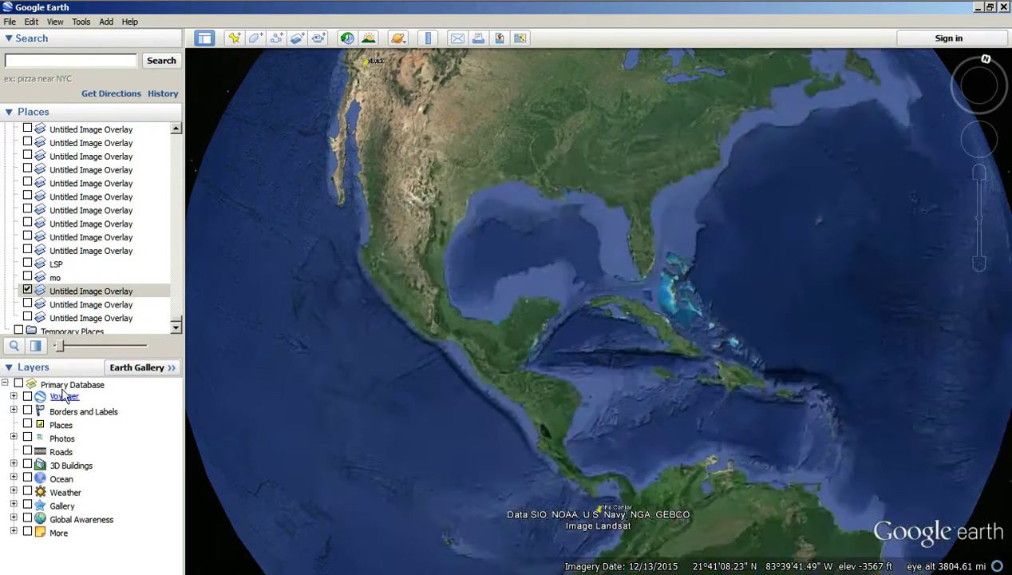
pyautogui.moveTo(92, 395); pyautogui.dragTo(183, 413)
pyautogui.scroll(-5, 700, 296)
pyautogui.moveTo(639, 335); pyautogui.dragTo(590, 235)
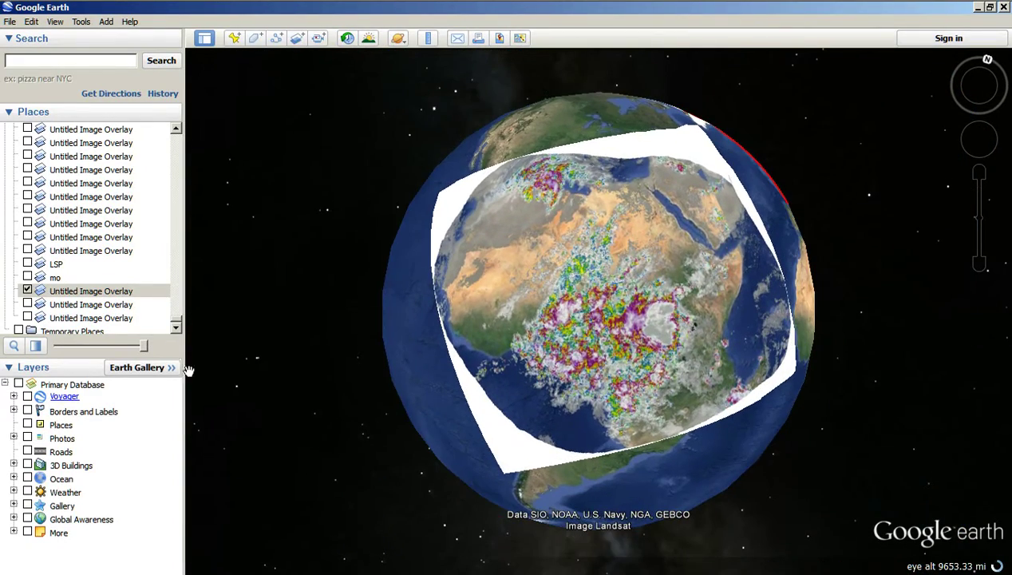
pyautogui.scroll(2, 569, 347)
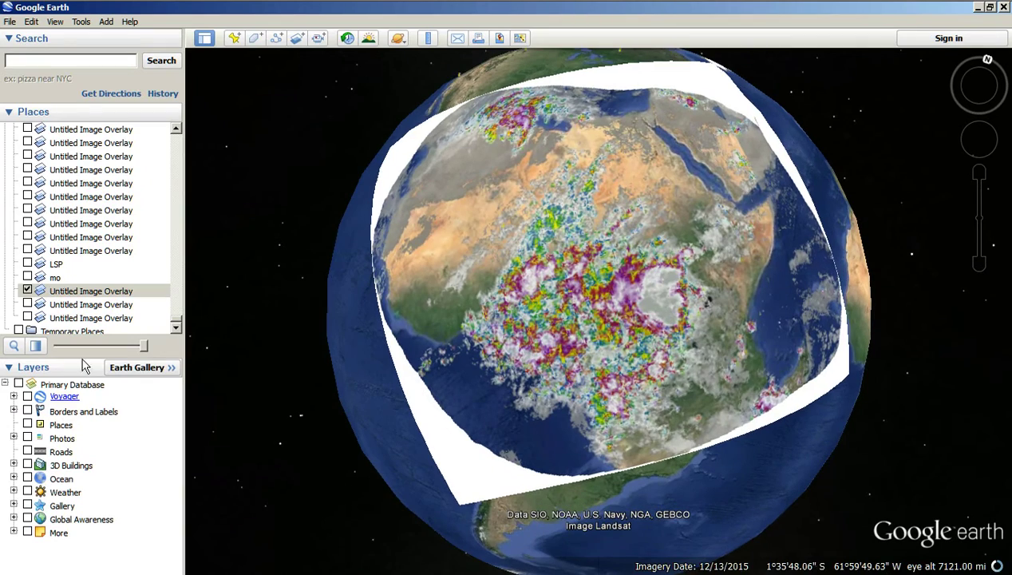
pyautogui.moveTo(145, 348)
pyautogui.mouseDown()
pyautogui.moveTo(63, 346)
pyautogui.moveTo(144, 345)
pyautogui.mouseUp()
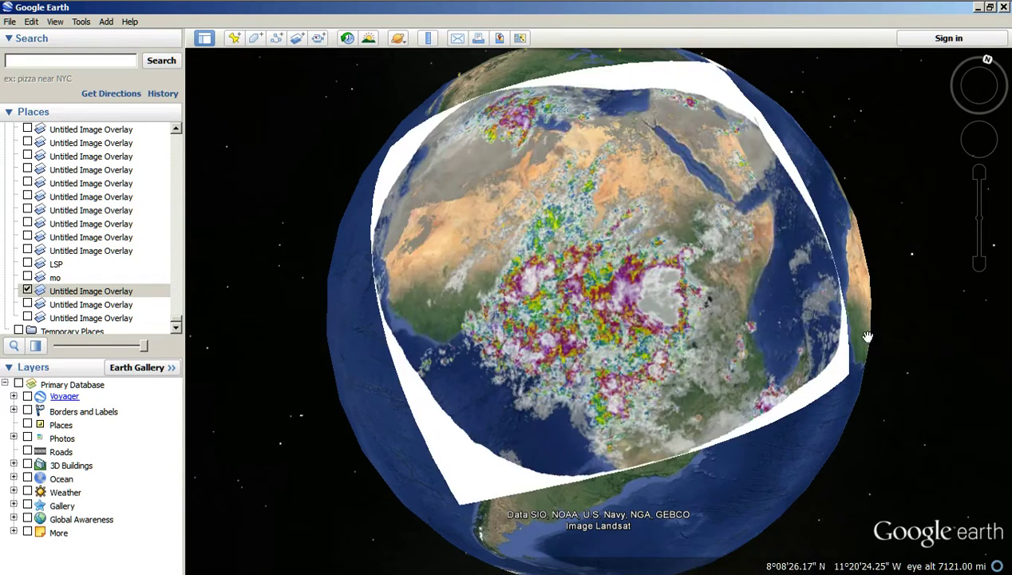
pyautogui.moveTo(436, 308); pyautogui.dragTo(484, 343)
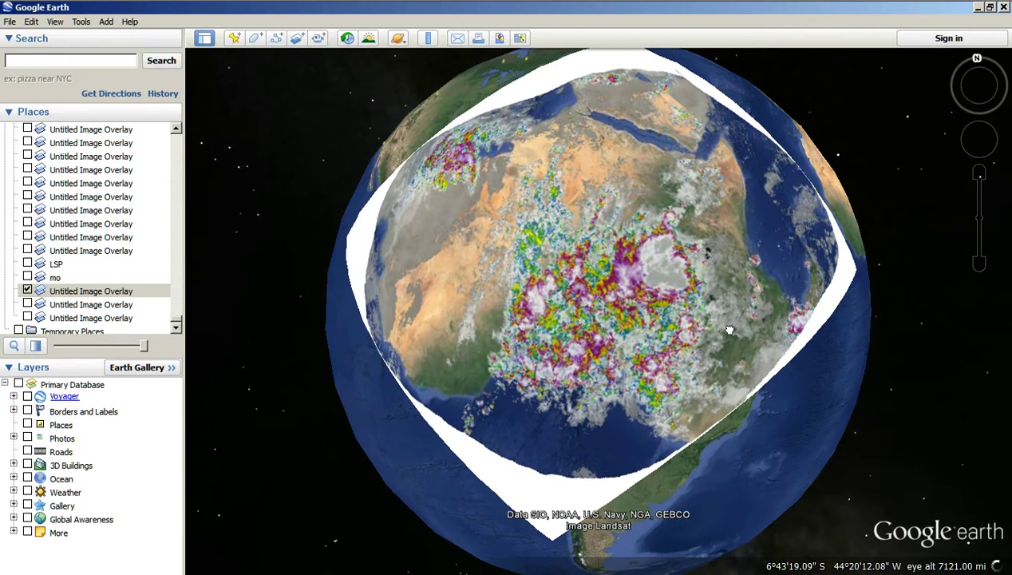
# Show the LSP moon overlay and make the Africa image overlay fully transparent.
pyautogui.click(27, 263)
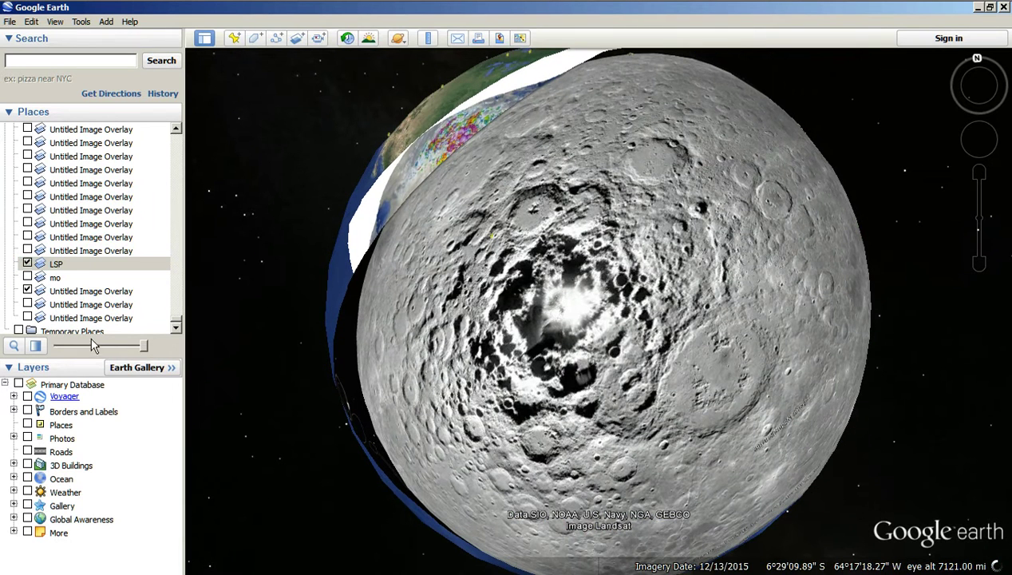
pyautogui.click(60, 299)
pyautogui.click(65, 291)
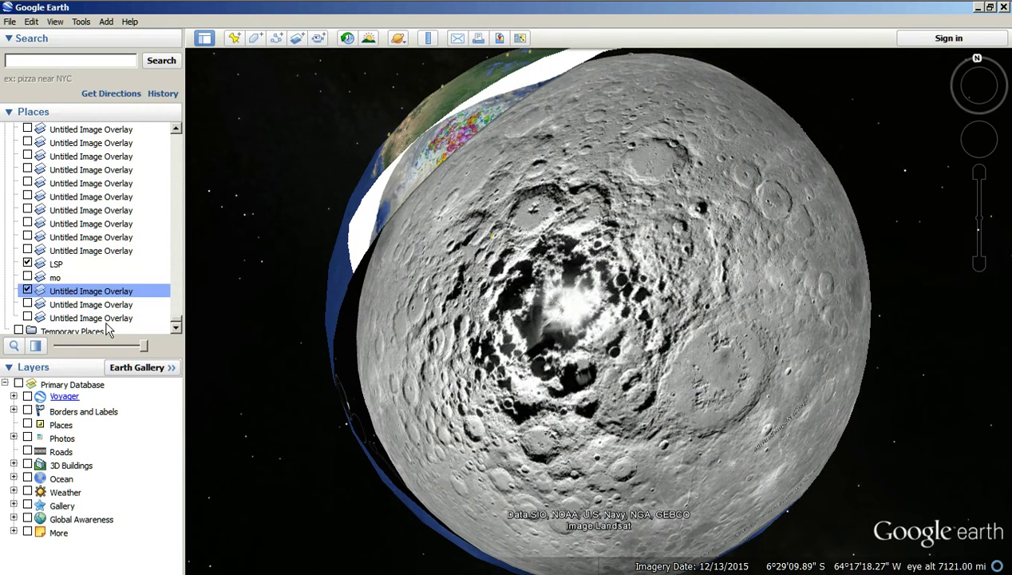
pyautogui.moveTo(144, 348); pyautogui.dragTo(57, 347)
# Fade the LSP overlay out to examine South America beneath it and restore it to full opacity.
pyautogui.click(54, 263)
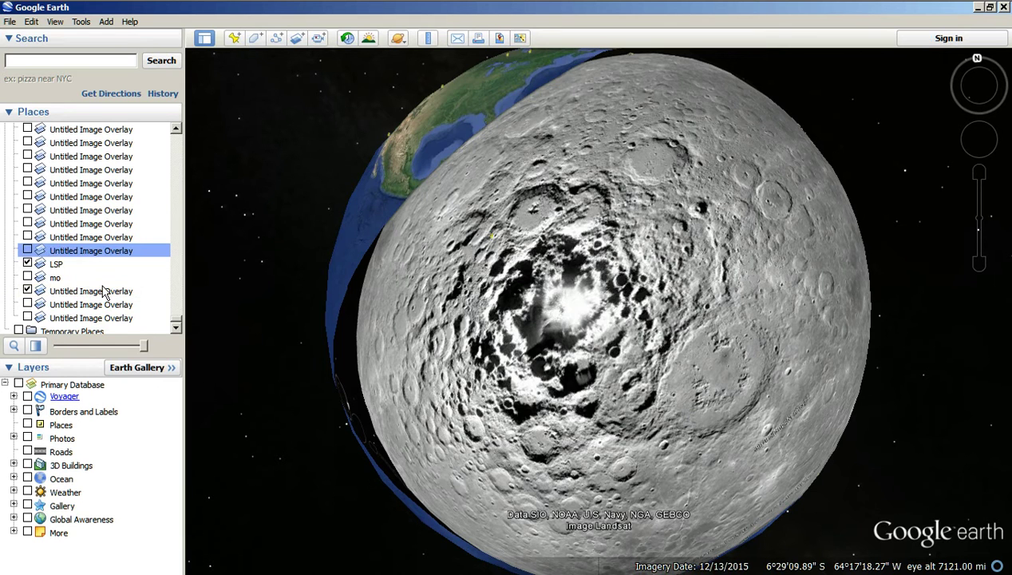
pyautogui.moveTo(145, 350); pyautogui.dragTo(28, 365)
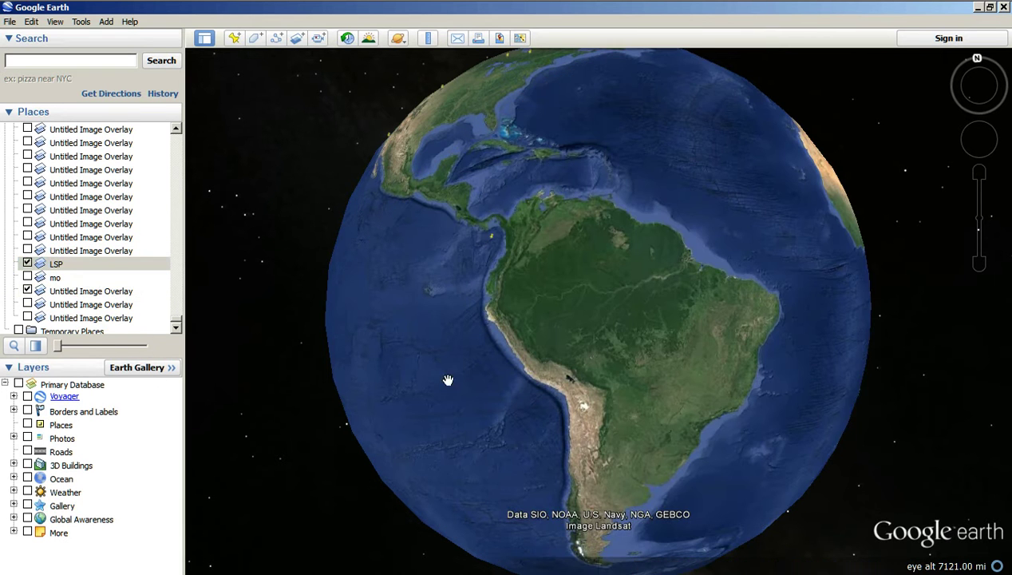
pyautogui.moveTo(751, 390); pyautogui.dragTo(718, 364)
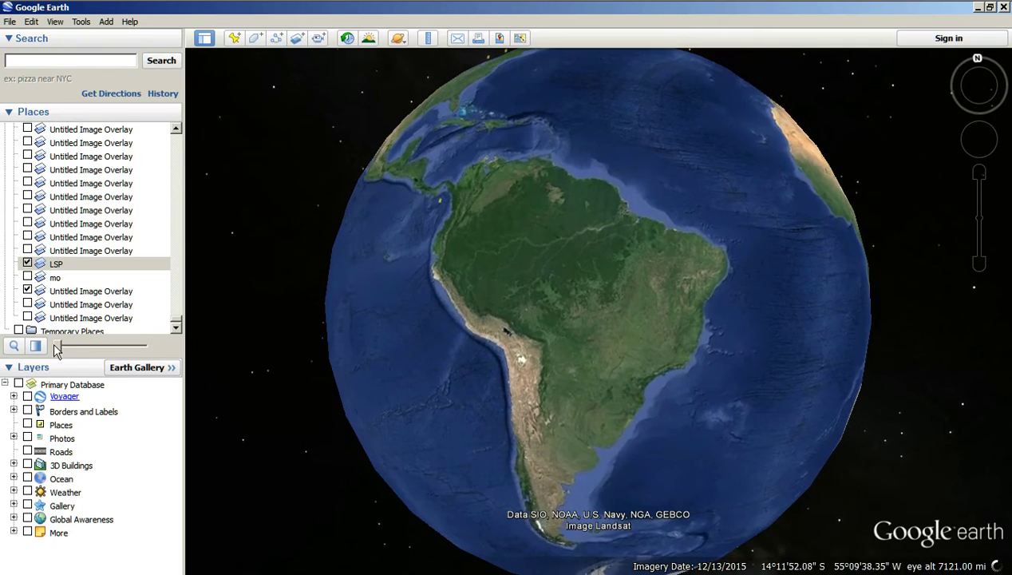
pyautogui.moveTo(59, 345); pyautogui.dragTo(282, 347)
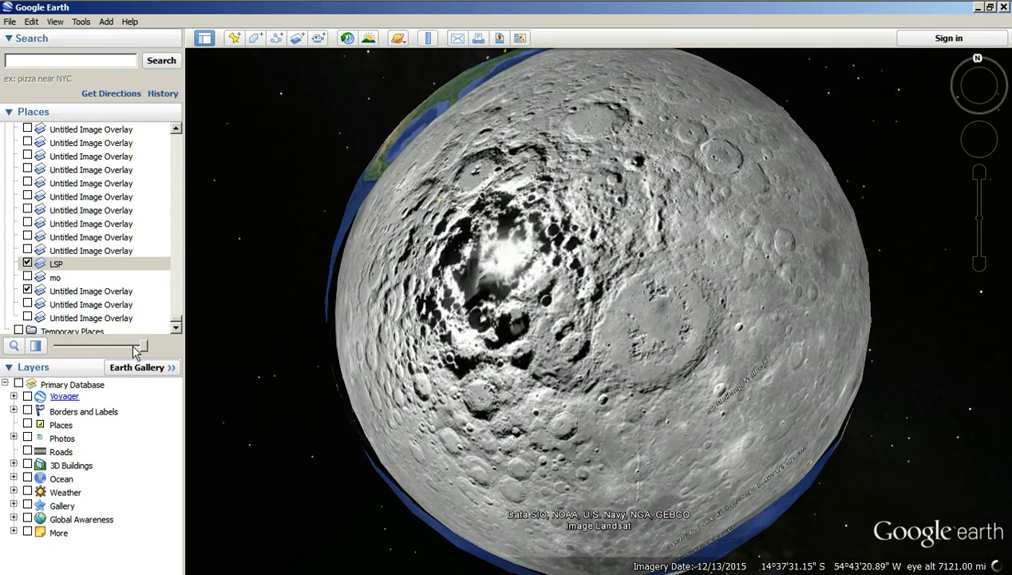
pyautogui.moveTo(143, 345); pyautogui.dragTo(143, 367)
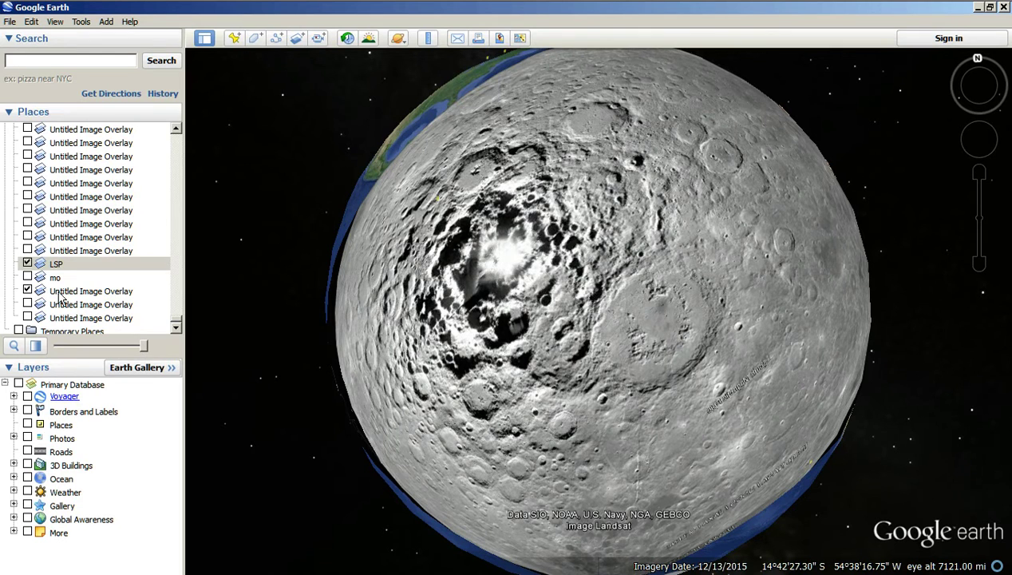
# Restore the Africa image overlay to full opacity over the LSP overlay and compare the layers by varying its transparency.
pyautogui.click(33, 291)
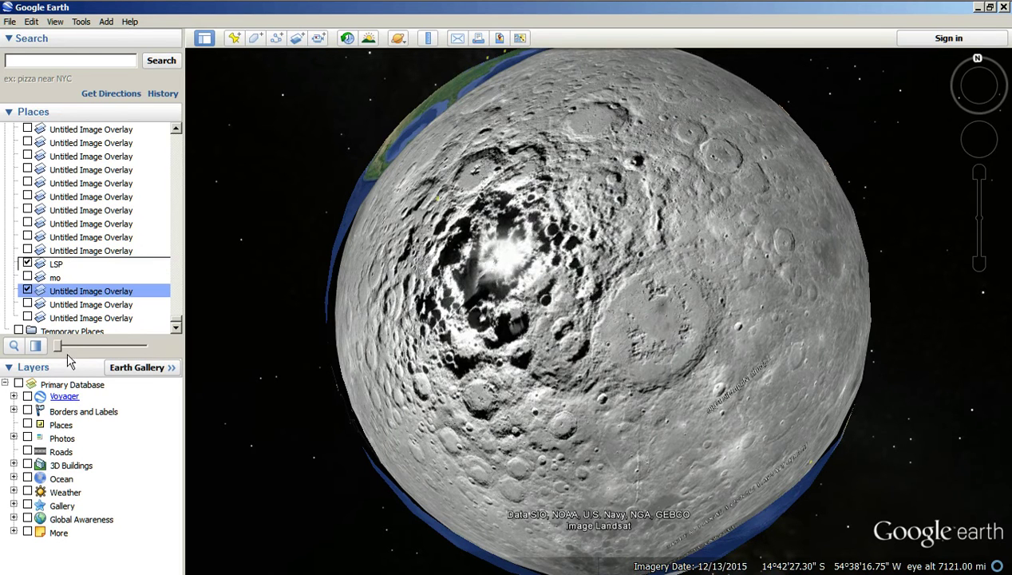
pyautogui.moveTo(57, 346); pyautogui.dragTo(163, 374)
pyautogui.moveTo(495, 340); pyautogui.dragTo(539, 385)
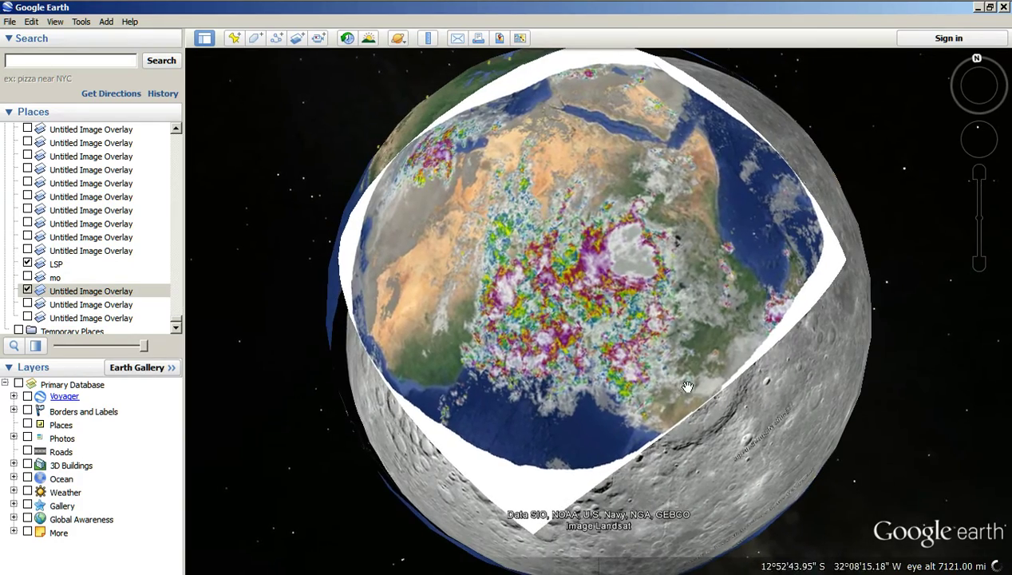
pyautogui.moveTo(840, 489); pyautogui.dragTo(818, 526)
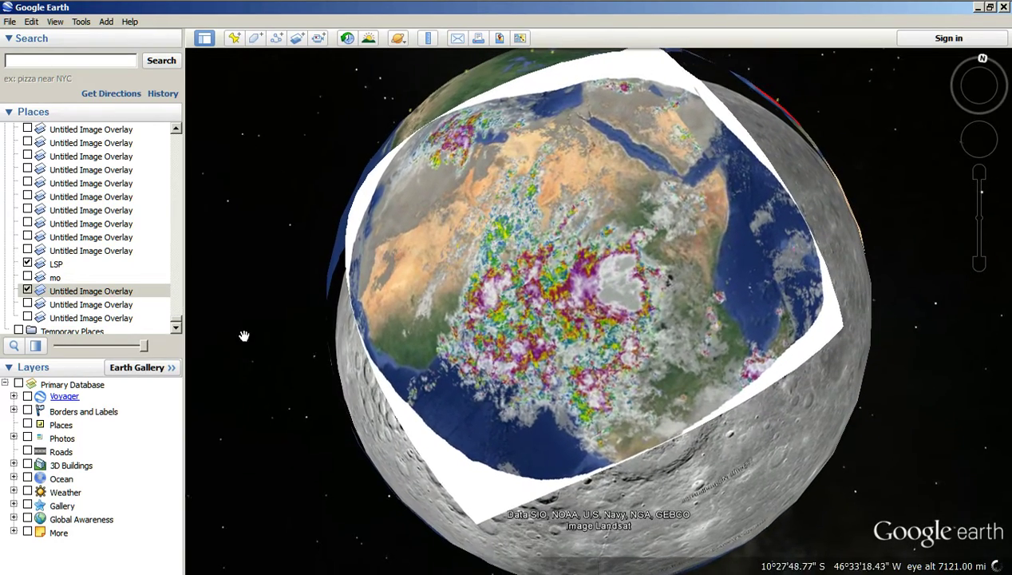
pyautogui.moveTo(141, 347)
pyautogui.mouseDown()
pyautogui.moveTo(60, 347)
pyautogui.moveTo(126, 346)
pyautogui.mouseUp()
pyautogui.moveTo(128, 395); pyautogui.dragTo(491, 297)
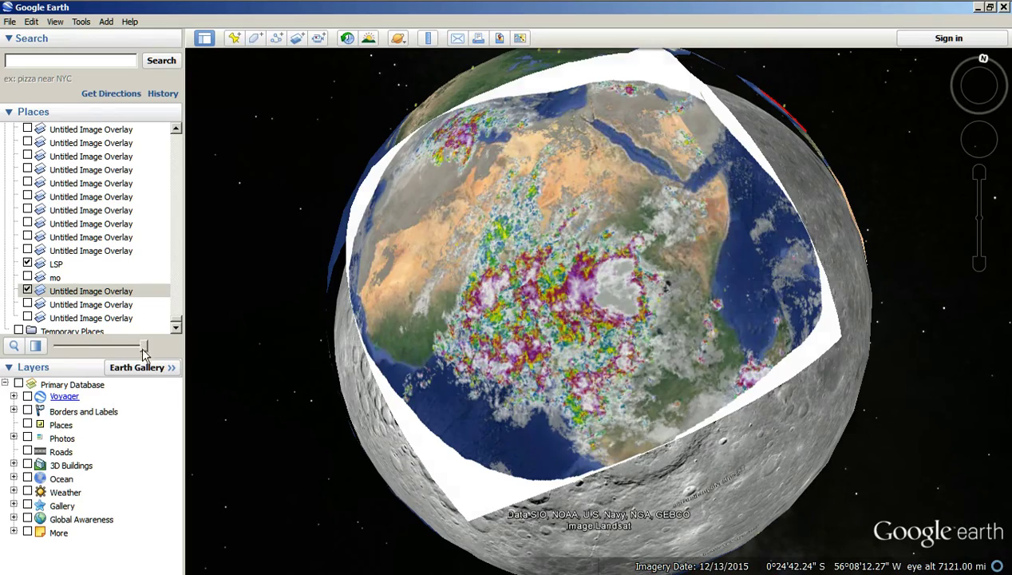
# Vary the Africa overlay's transparency over the LSP moon overlay and inspect both across the whole globe.
pyautogui.moveTo(138, 345); pyautogui.dragTo(116, 414)
pyautogui.moveTo(750, 222); pyautogui.dragTo(795, 271)
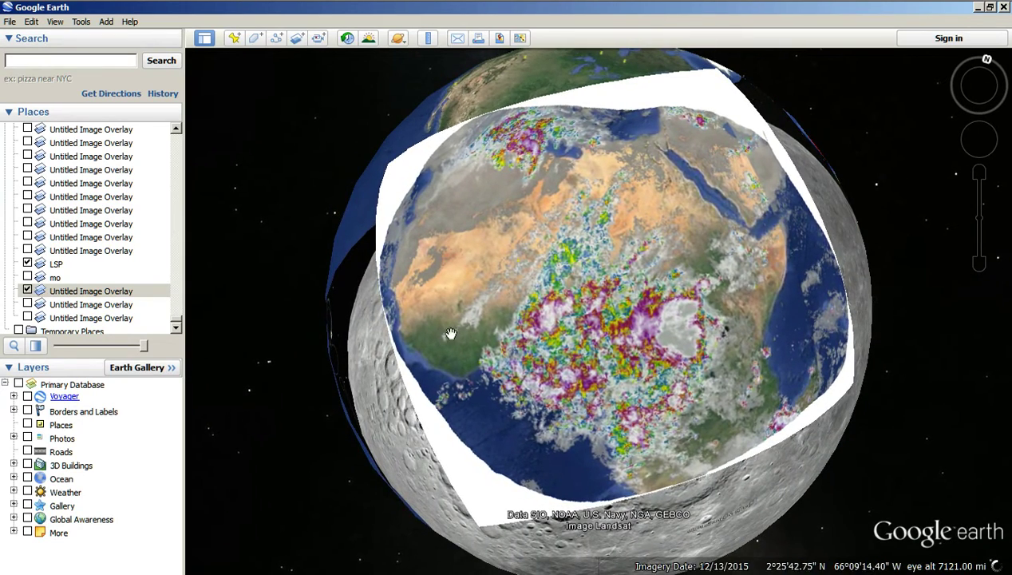
pyautogui.scroll(-2, 704, 264)
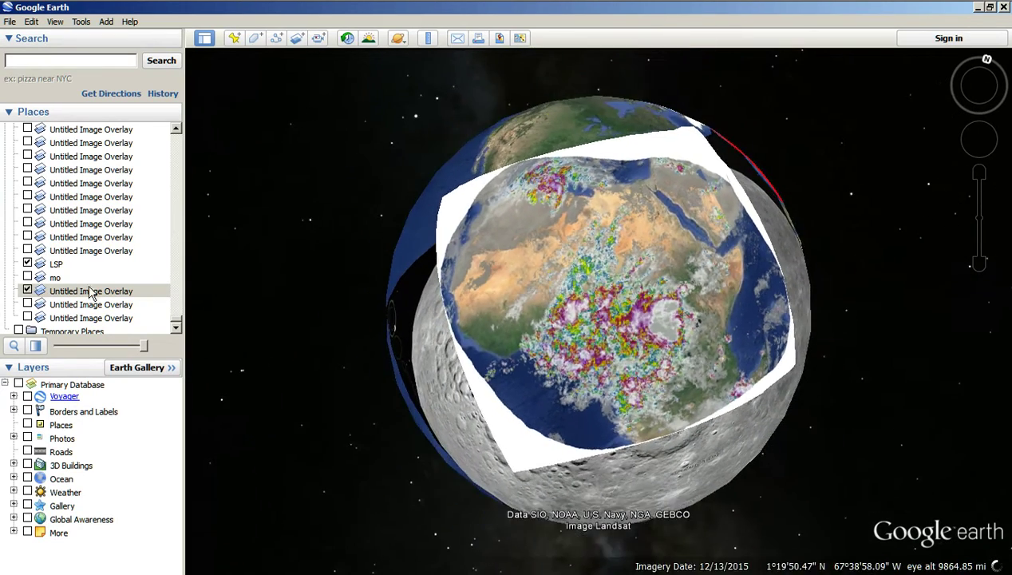
# Show the mo moon overlay and fade it in to full opacity over the Africa overlay.
pyautogui.click(28, 277)
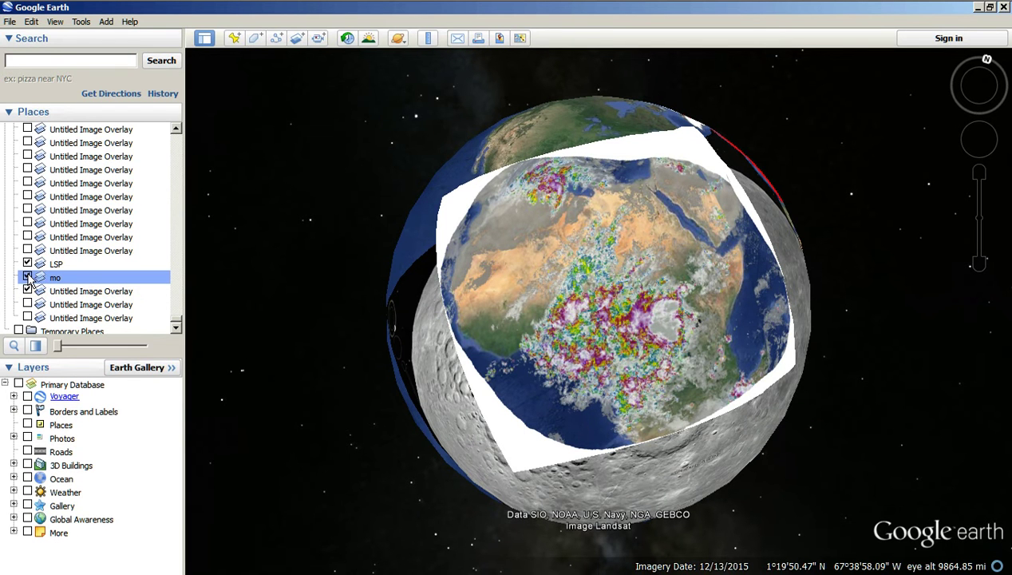
pyautogui.moveTo(57, 345); pyautogui.dragTo(83, 345)
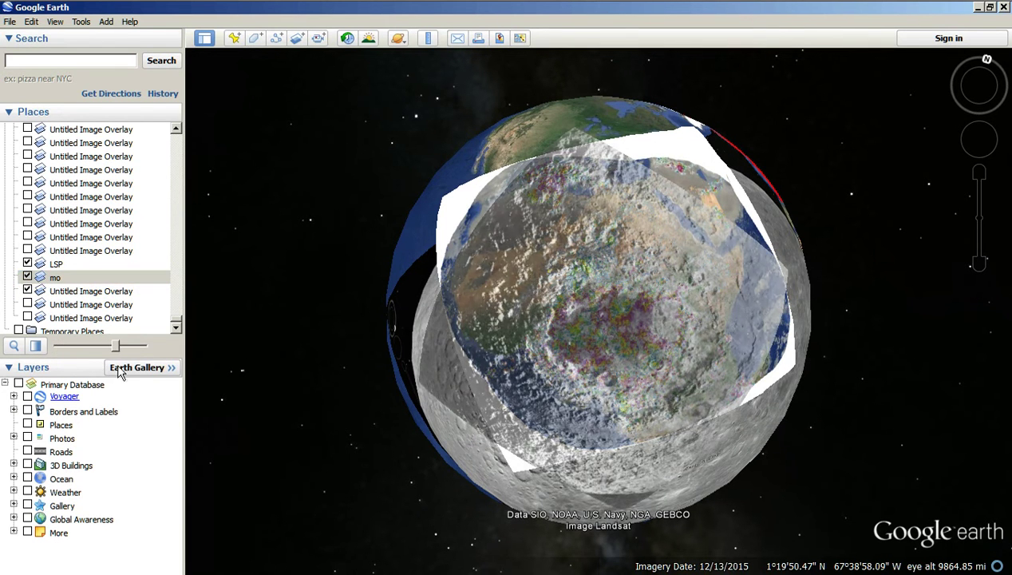
pyautogui.moveTo(85, 386); pyautogui.dragTo(146, 399)
pyautogui.scroll(2, 570, 376)
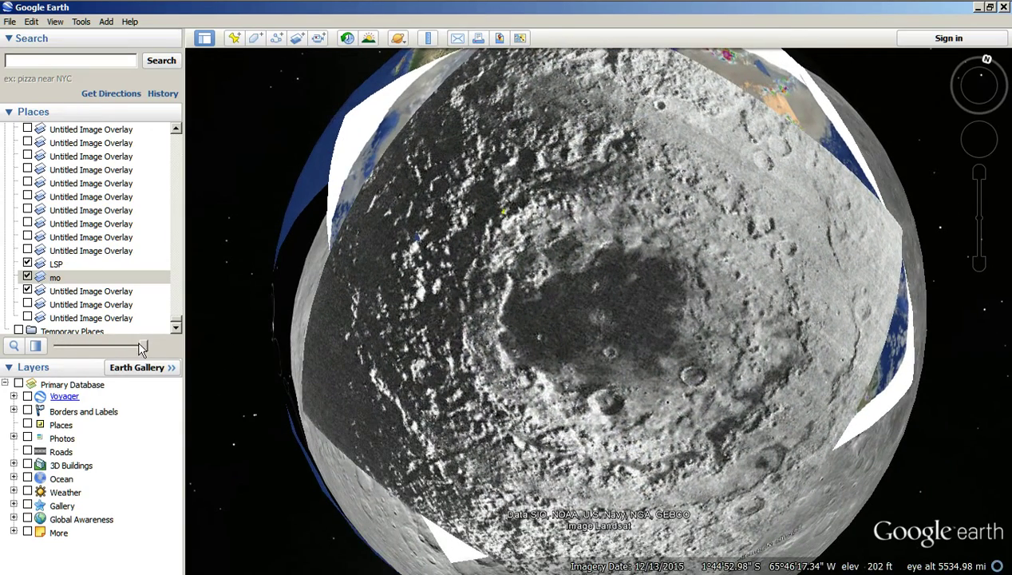
pyautogui.moveTo(139, 344); pyautogui.dragTo(152, 292)
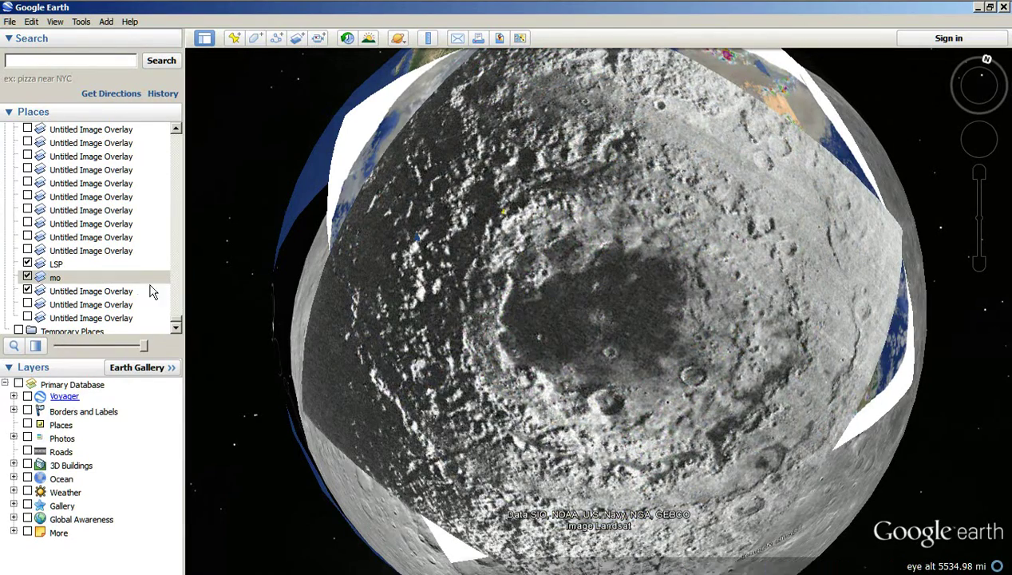
# Hide the LSP and Africa overlays, and fade the mo overlay out and back to full opacity over South America.
pyautogui.click(27, 264)
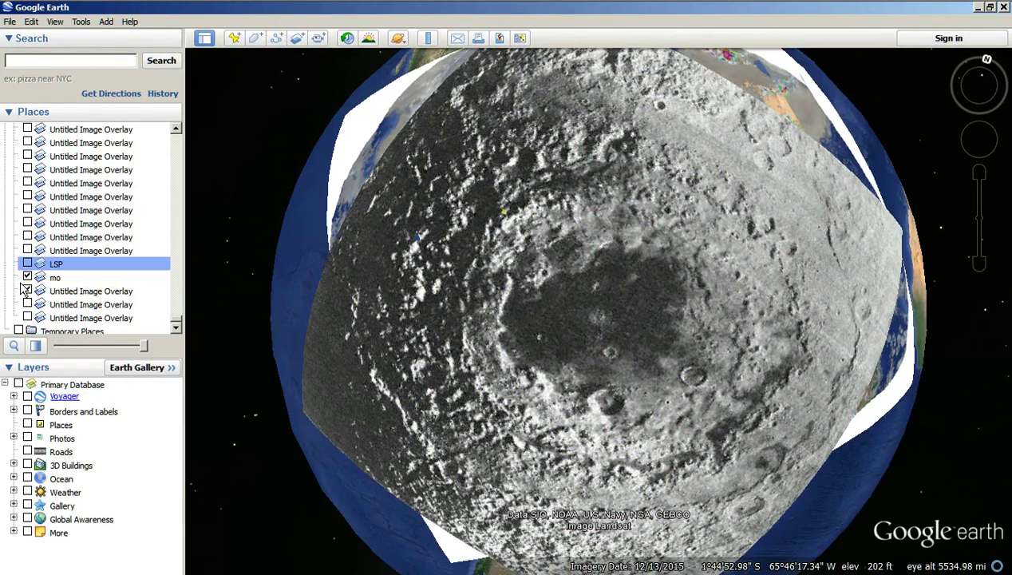
pyautogui.click(27, 291)
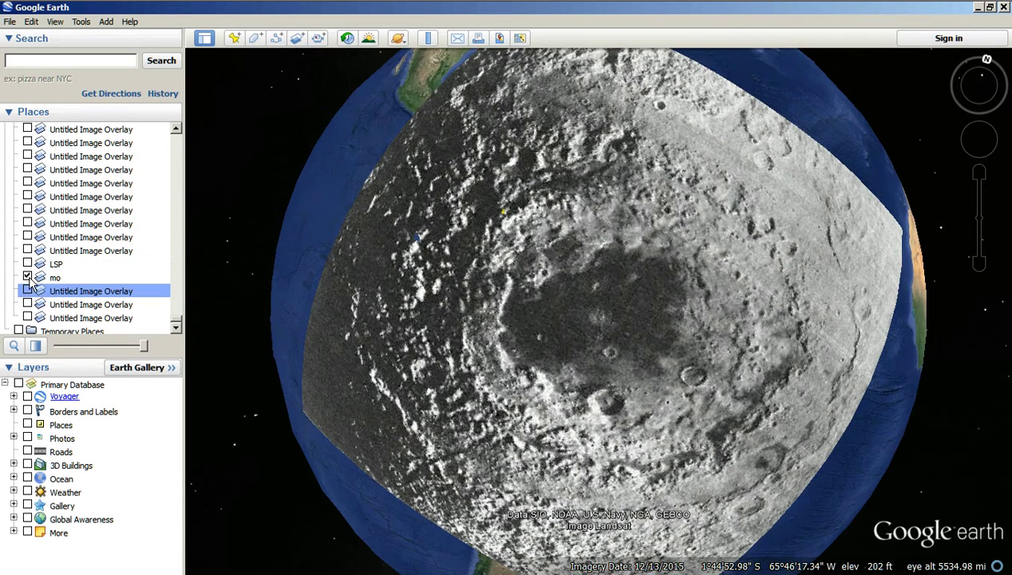
pyautogui.click(56, 279)
pyautogui.moveTo(140, 352); pyautogui.dragTo(21, 363)
pyautogui.moveTo(96, 365); pyautogui.dragTo(143, 399)
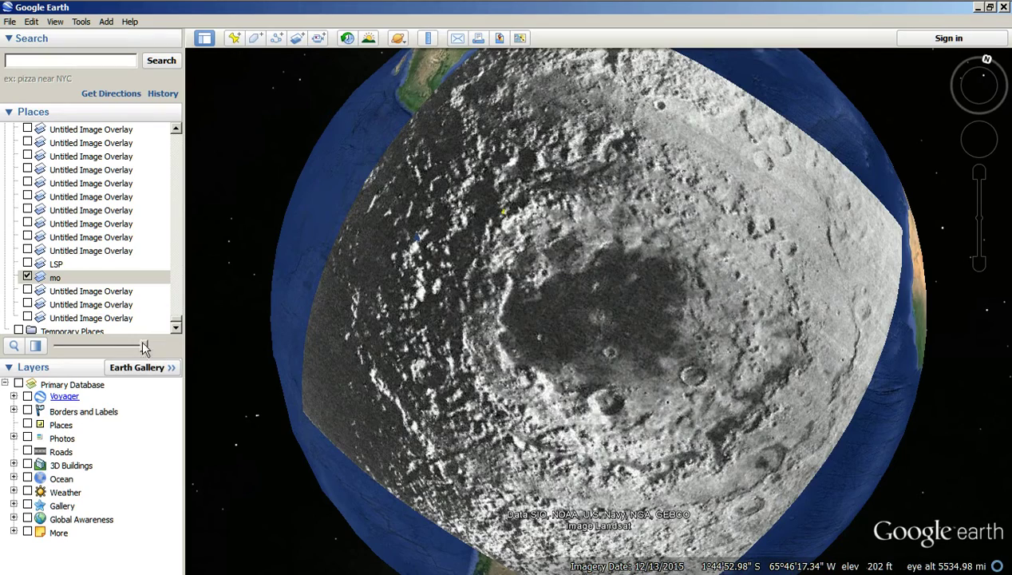
pyautogui.moveTo(143, 345); pyautogui.dragTo(155, 371)
# Turn on the Weather layer and examine its clouds around the dark basin of the mo overlay.
pyautogui.click(28, 492)
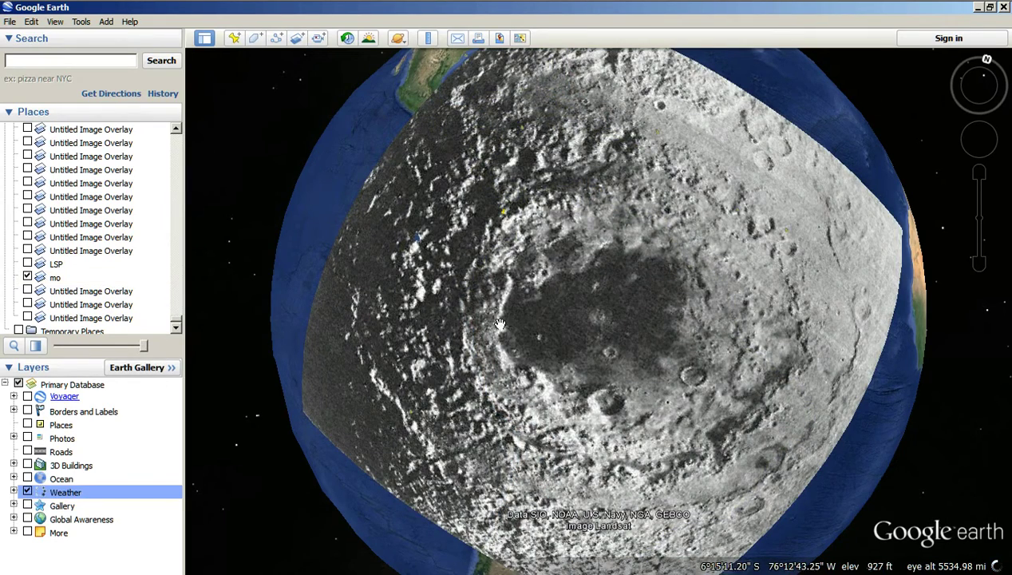
pyautogui.scroll(-3, 659, 333)
pyautogui.moveTo(897, 353); pyautogui.dragTo(935, 175)
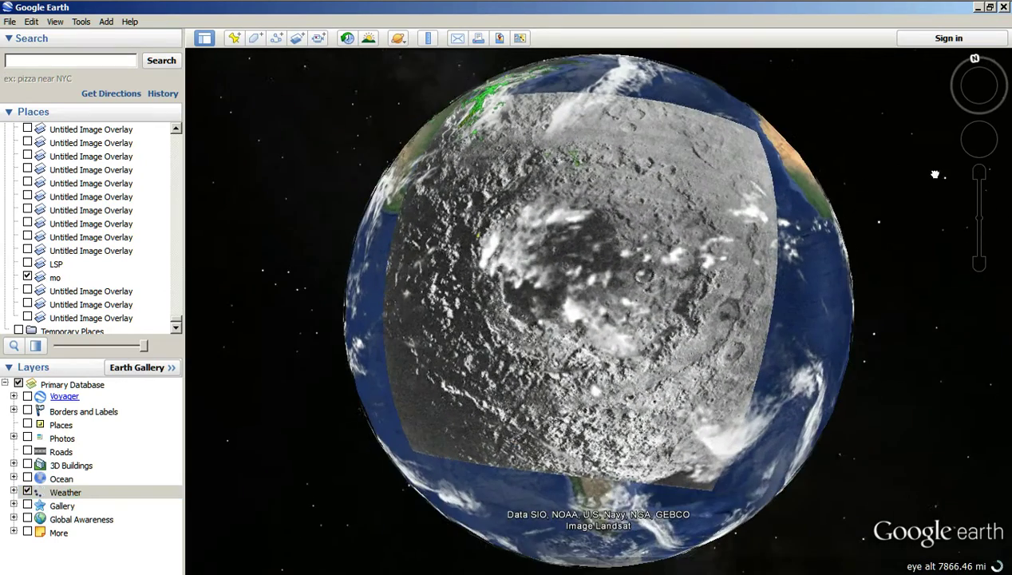
pyautogui.moveTo(471, 295); pyautogui.dragTo(499, 304)
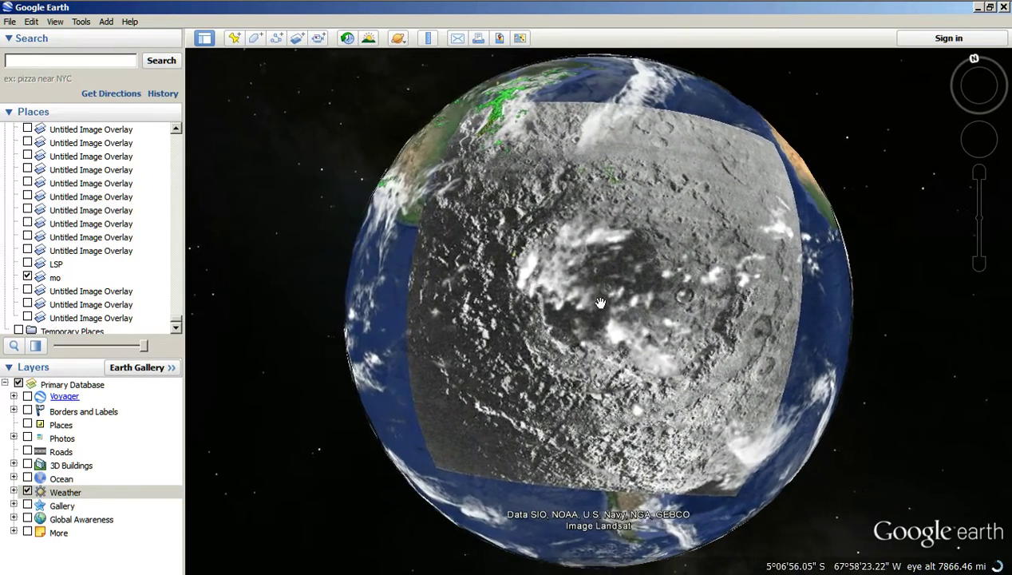
pyautogui.scroll(2, 580, 238)
pyautogui.scroll(2, 679, 221)
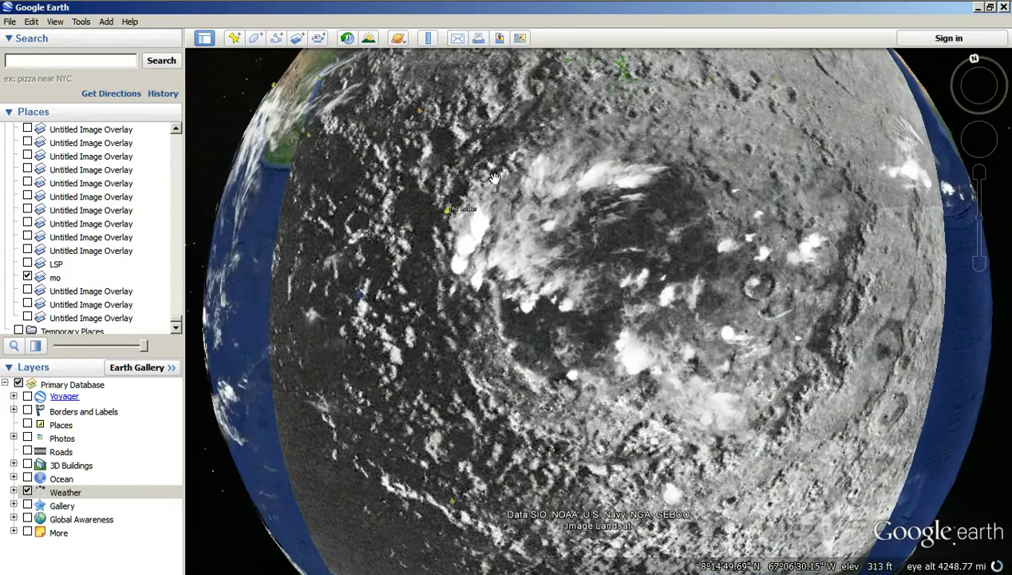
# Compare the cloud cover with the mo overlay by varying the transparency and restoring full opacity.
pyautogui.moveTo(146, 348); pyautogui.dragTo(217, 404)
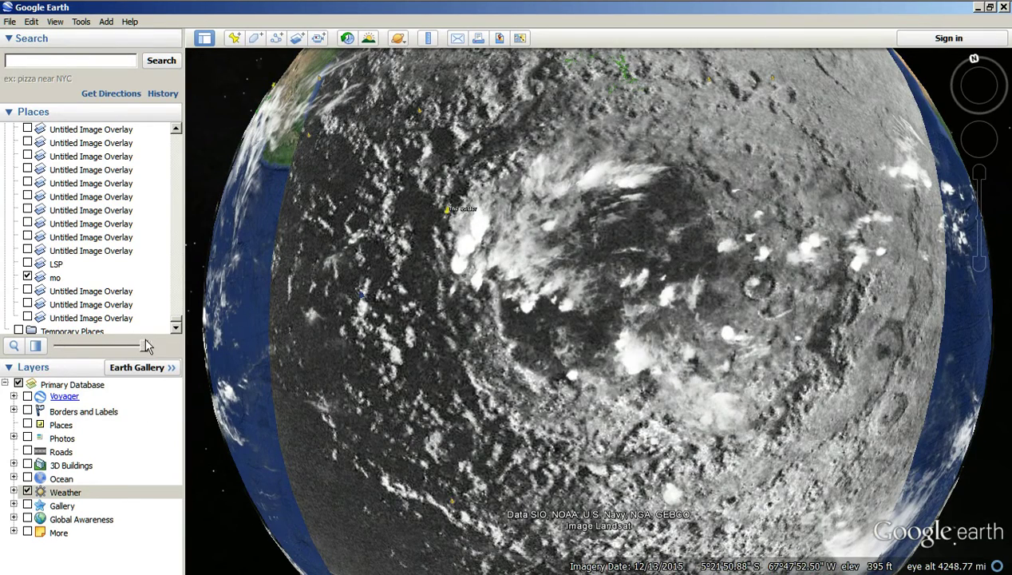
pyautogui.moveTo(146, 352); pyautogui.dragTo(204, 361)
pyautogui.moveTo(122, 360); pyautogui.dragTo(162, 391)
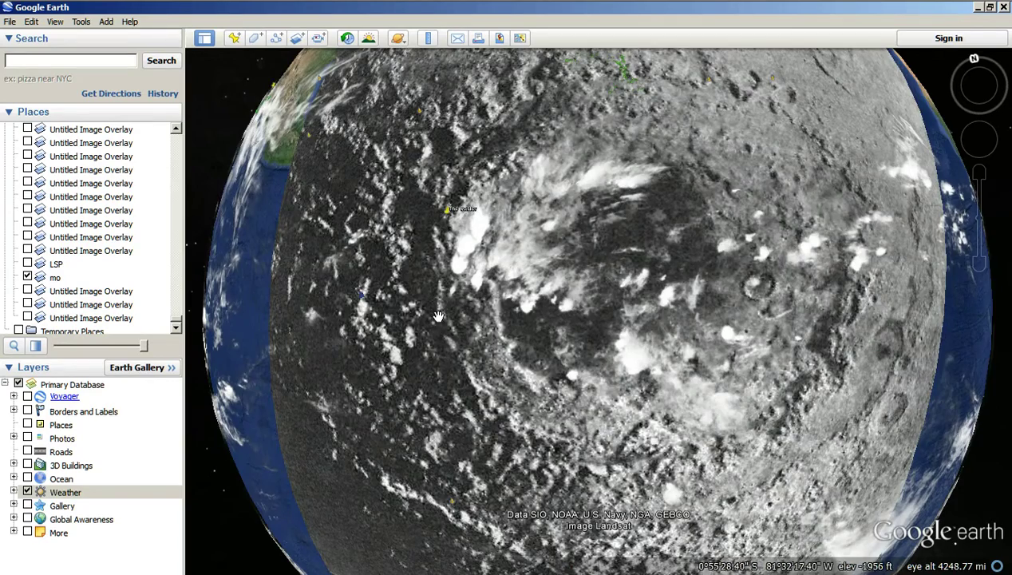
pyautogui.scroll(-2, 432, 271)
pyautogui.scroll(-1, 432, 272)
pyautogui.scroll(-2, 540, 276)
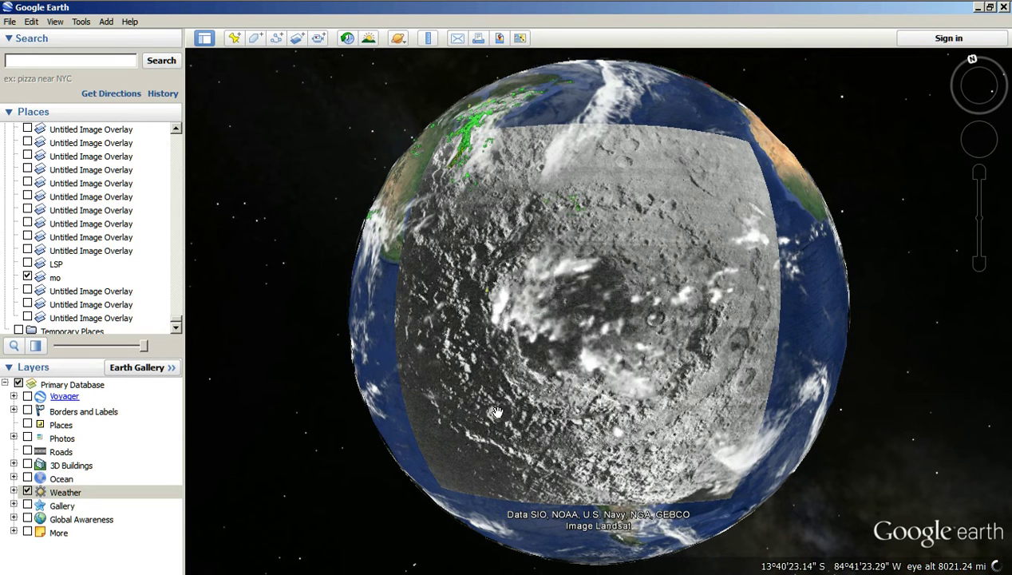
# Show the Africa overlay and the elevation map overlay on top of the mo overlay.
pyautogui.click(28, 293)
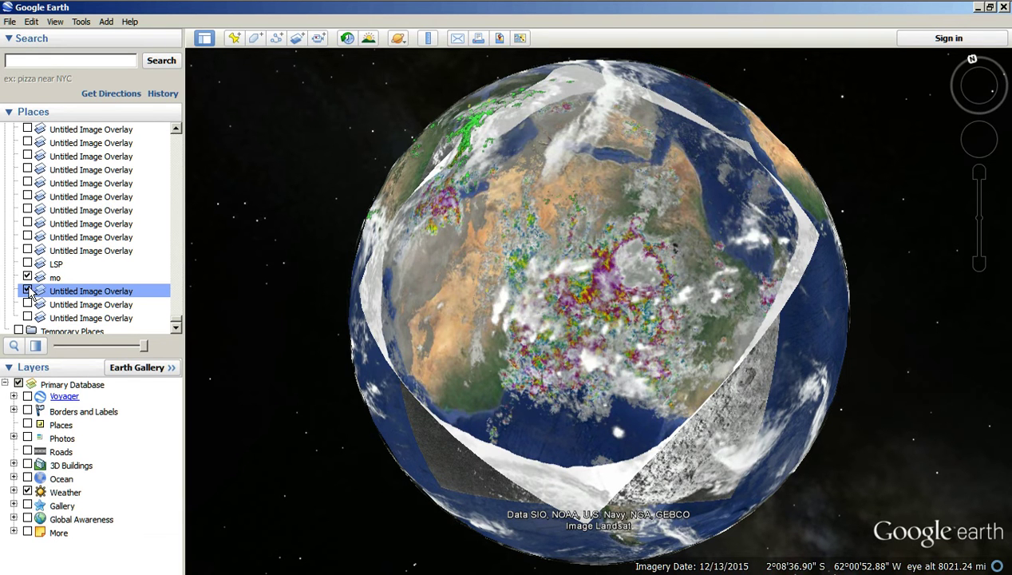
pyautogui.click(28, 290)
pyautogui.click(28, 291)
pyautogui.click(28, 304)
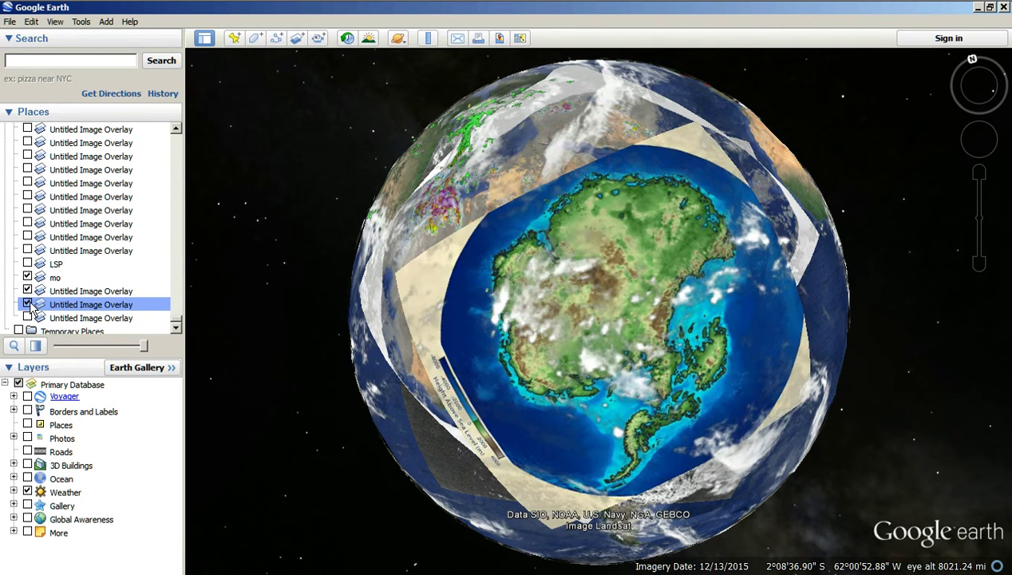
pyautogui.moveTo(858, 287); pyautogui.dragTo(841, 437)
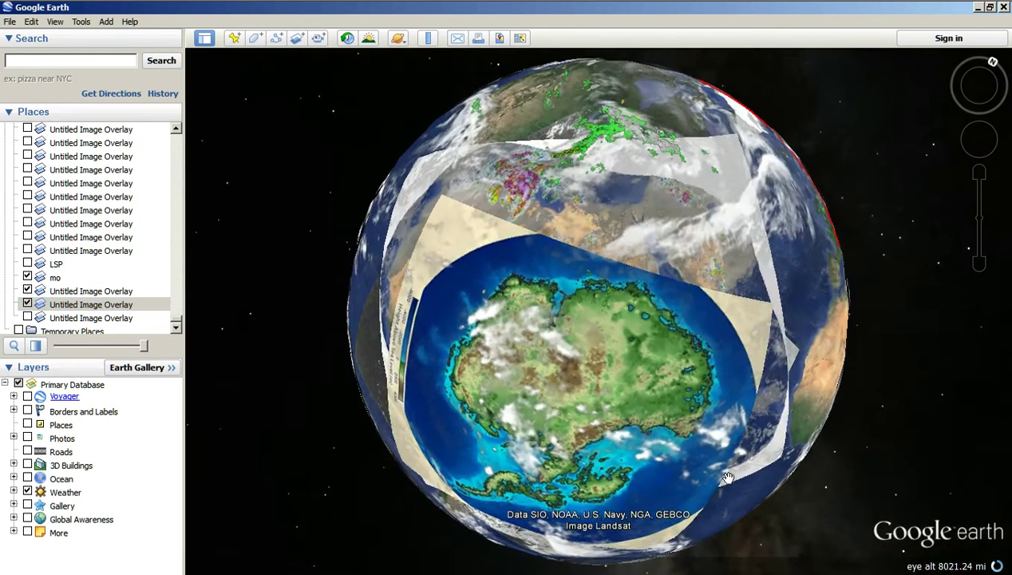
pyautogui.moveTo(652, 451); pyautogui.dragTo(673, 420)
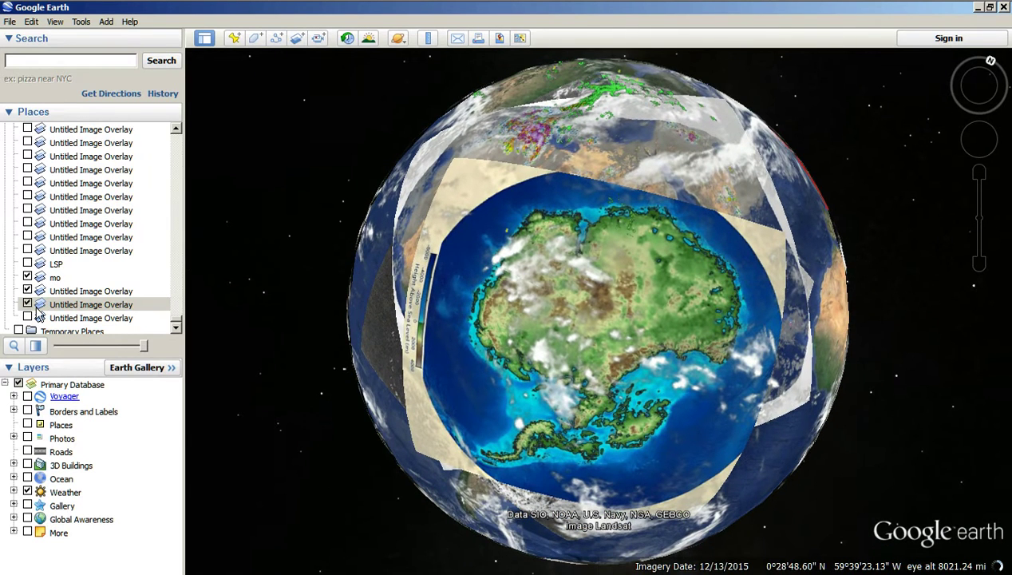
# Turn off the Weather layer, and fade the elevation map out and back to full opacity over the Africa overlay.
pyautogui.click(27, 491)
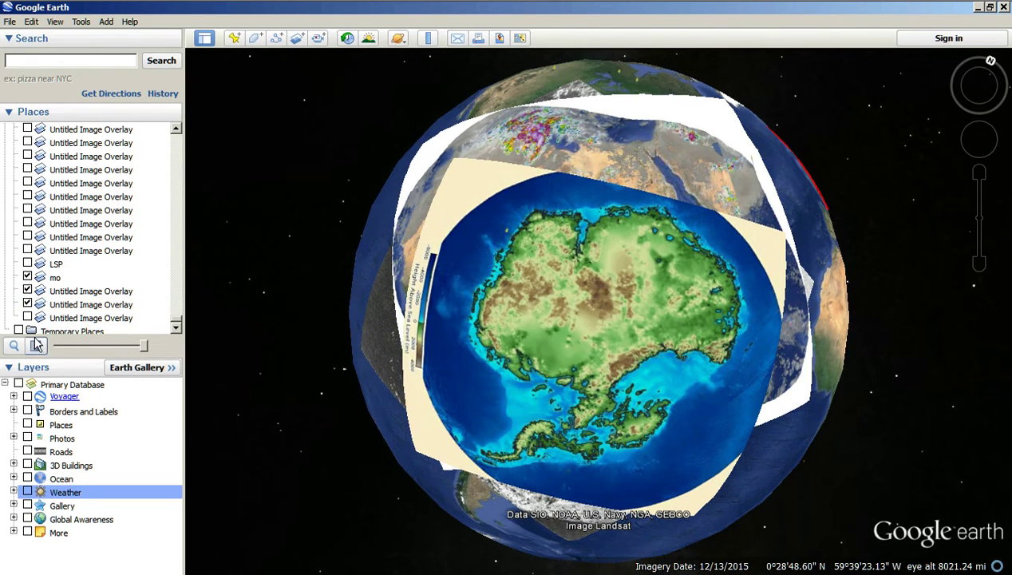
pyautogui.click(57, 305)
pyautogui.moveTo(144, 345); pyautogui.dragTo(39, 383)
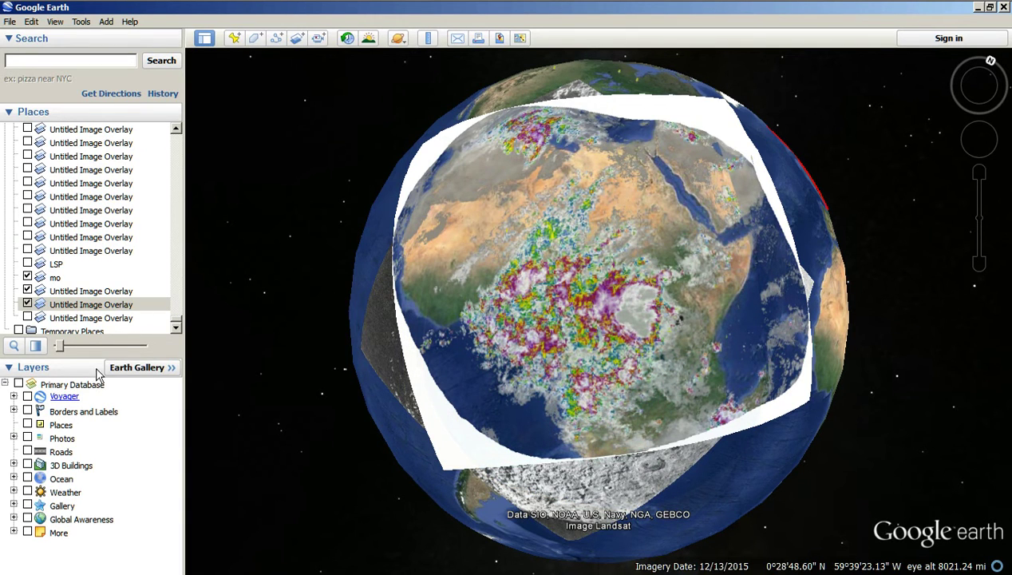
pyautogui.moveTo(58, 346); pyautogui.dragTo(158, 381)
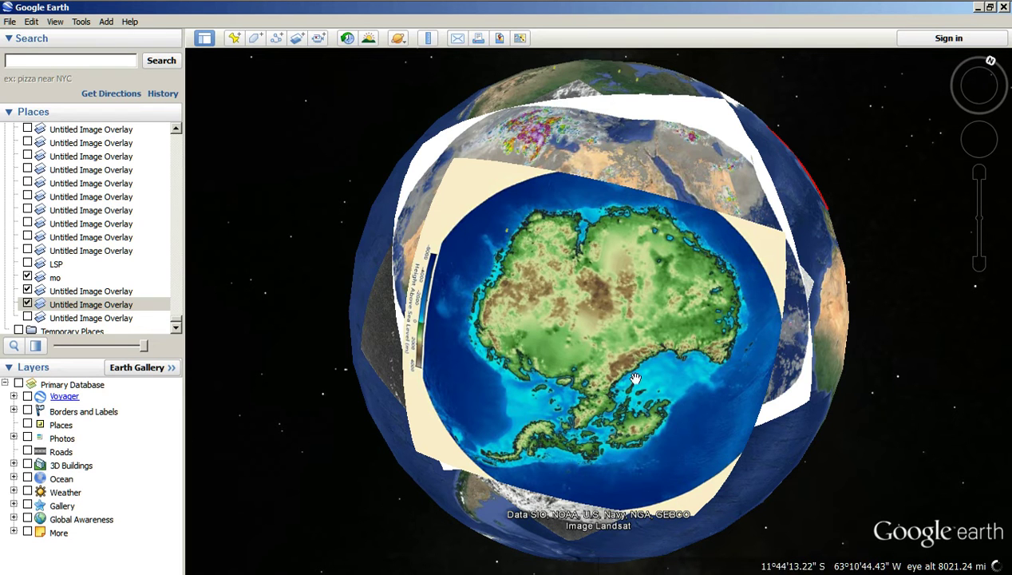
# Show the United States weather image overlay and hide the elevation map and Africa overlays.
pyautogui.click(27, 316)
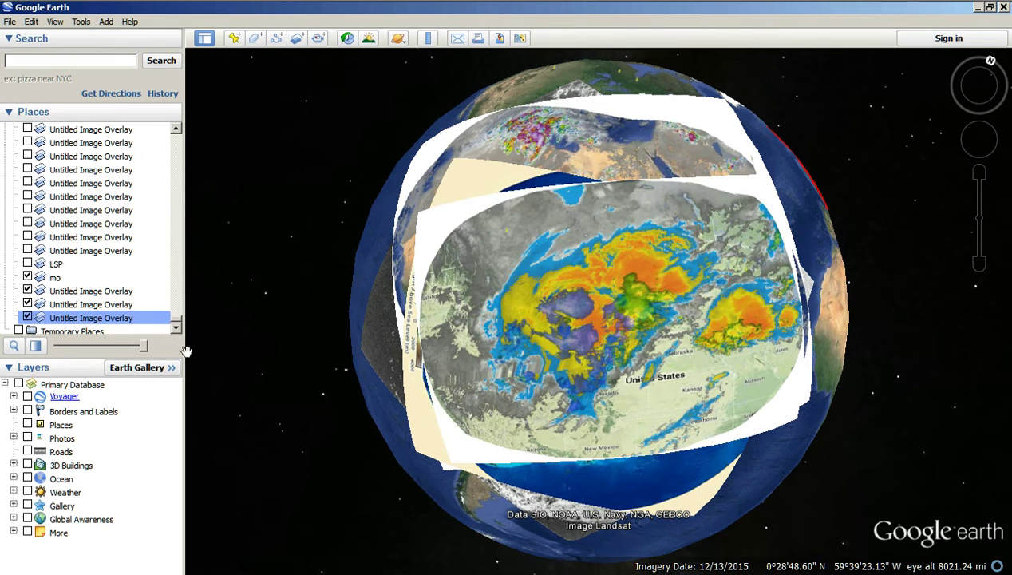
pyautogui.moveTo(148, 347); pyautogui.dragTo(168, 419)
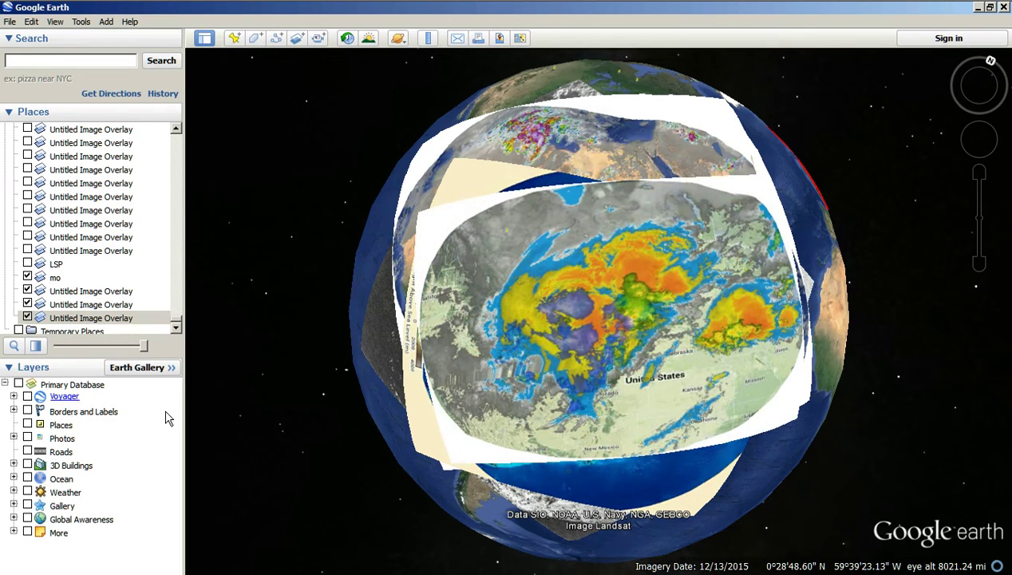
pyautogui.click(26, 305)
pyautogui.click(27, 292)
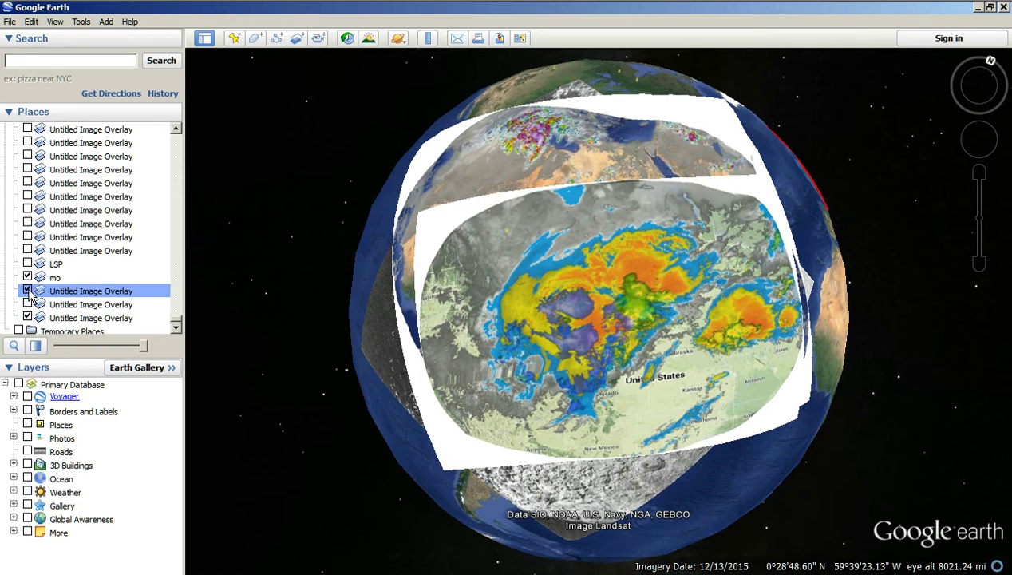
# Fade the United States weather overlay to compare it with the mo overlay and restore it to full opacity.
pyautogui.click(97, 319)
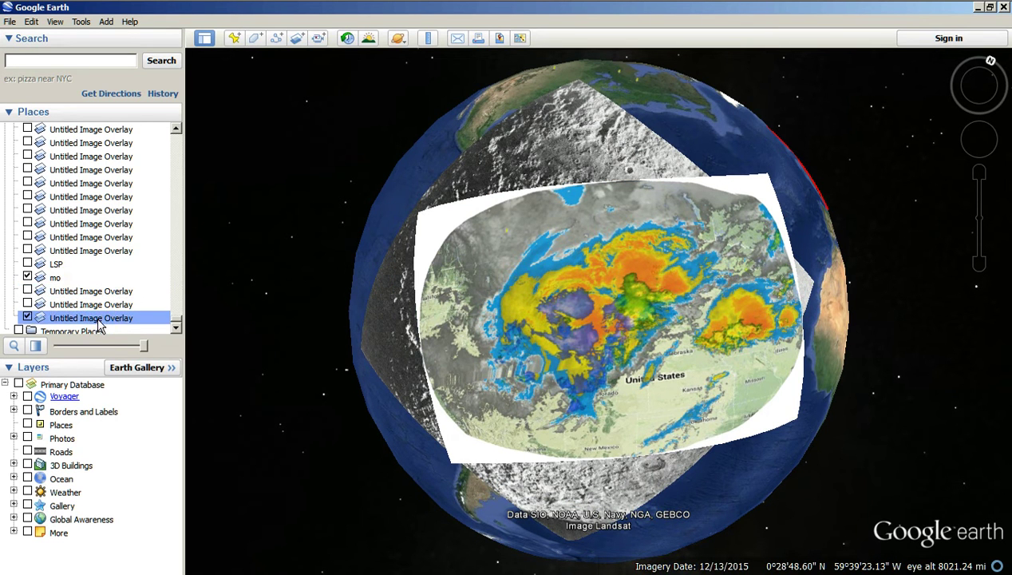
pyautogui.click(143, 348)
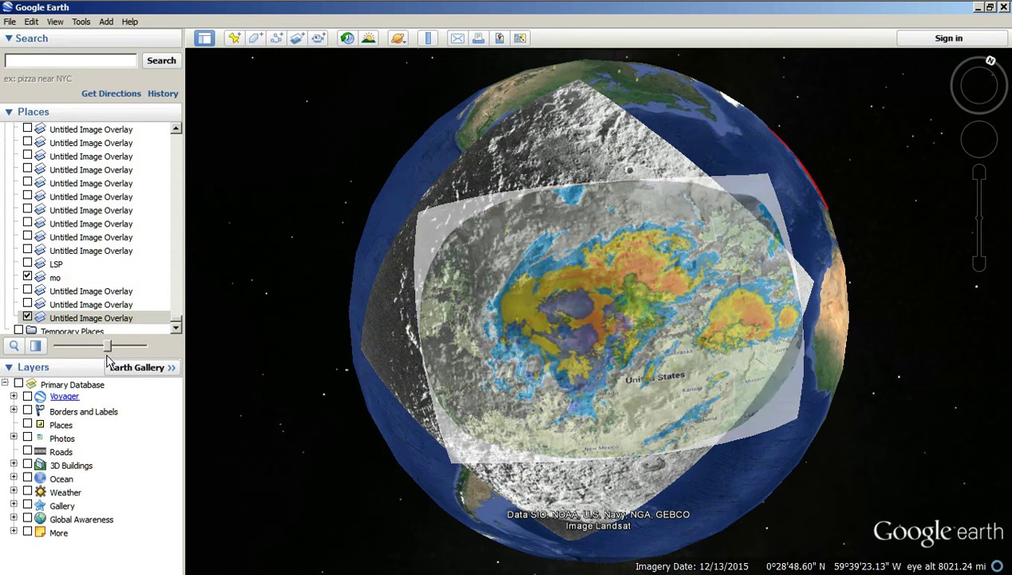
pyautogui.moveTo(95, 356); pyautogui.dragTo(165, 417)
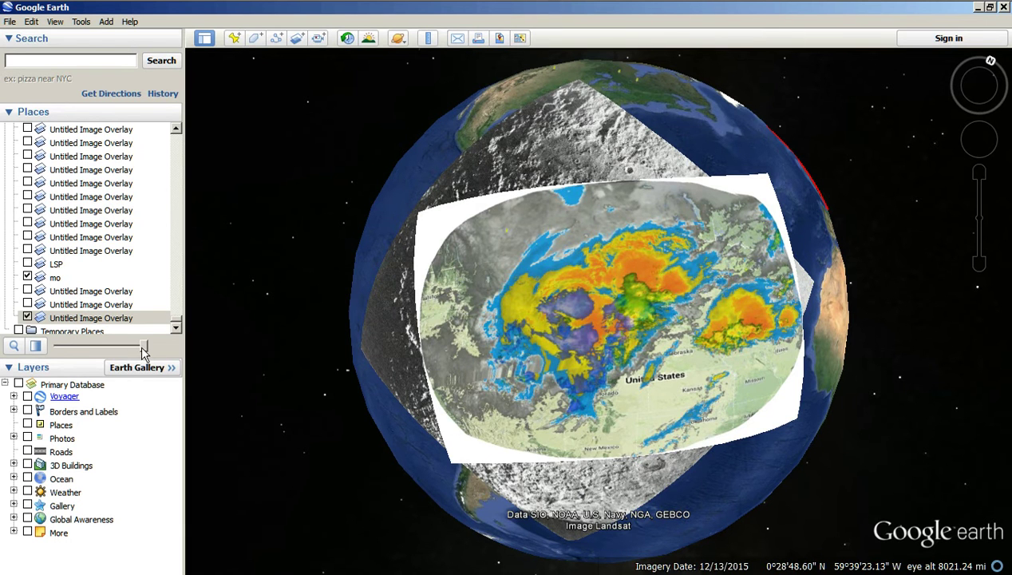
pyautogui.moveTo(142, 349)
pyautogui.mouseDown()
pyautogui.moveTo(69, 368)
pyautogui.moveTo(145, 355)
pyautogui.mouseUp()
pyautogui.moveTo(147, 349)
pyautogui.mouseDown()
pyautogui.moveTo(64, 345)
pyautogui.moveTo(143, 349)
pyautogui.mouseUp()
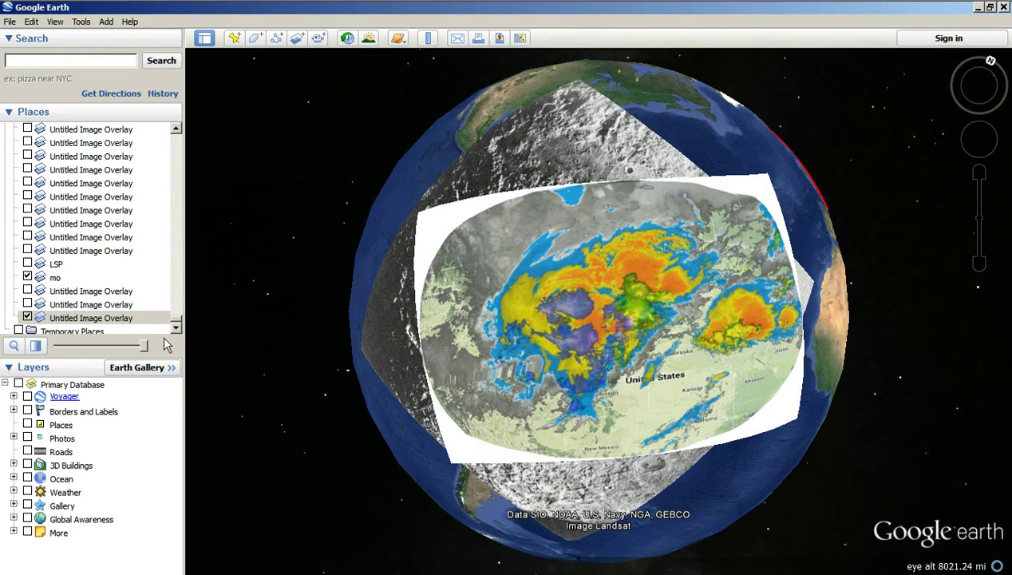
# Compare the Africa and United States weather overlays by repeatedly showing and hiding the Africa one, and inspect the United States image up close.
pyautogui.click(28, 290)
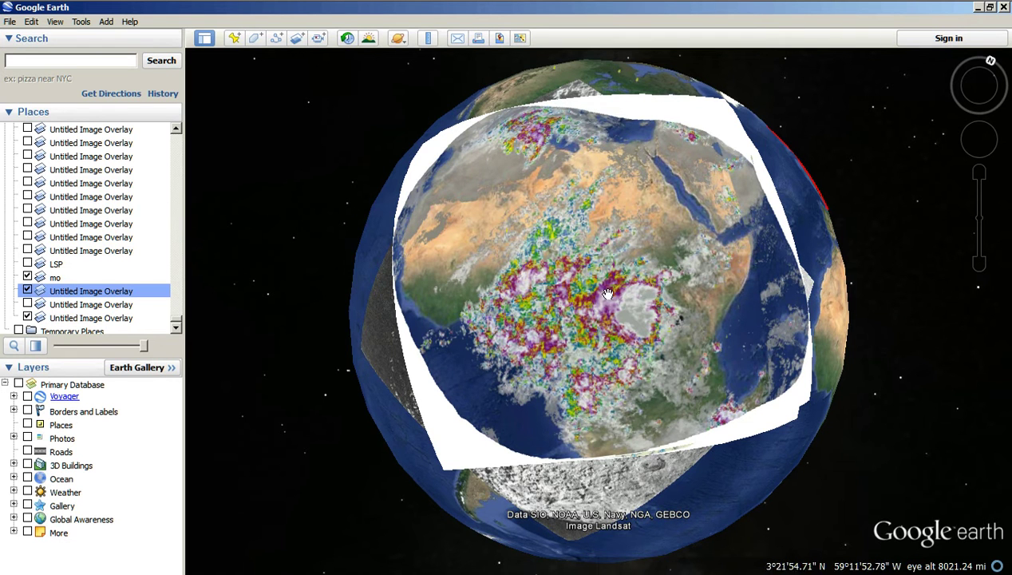
pyautogui.click(28, 290)
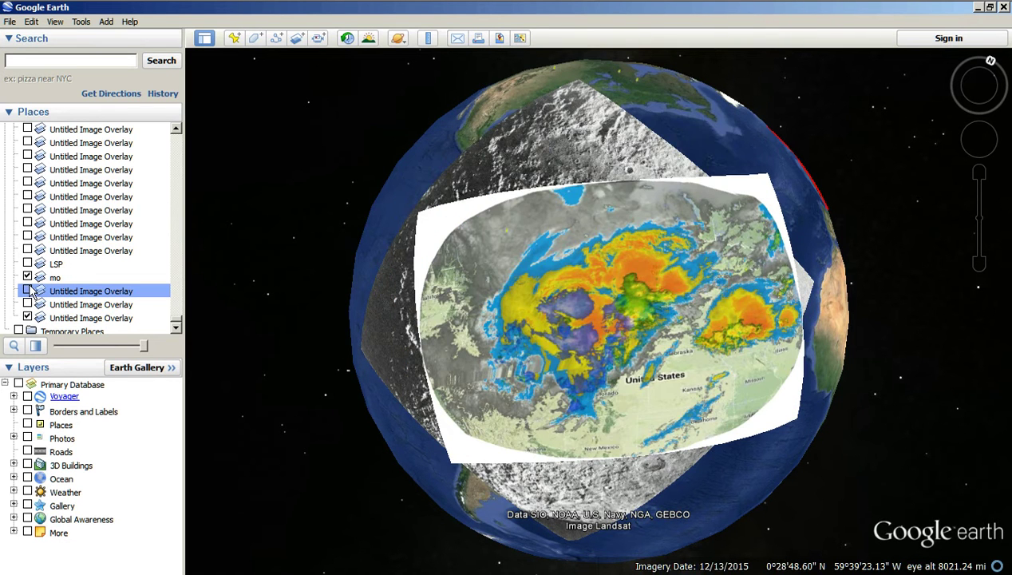
pyautogui.click(27, 290)
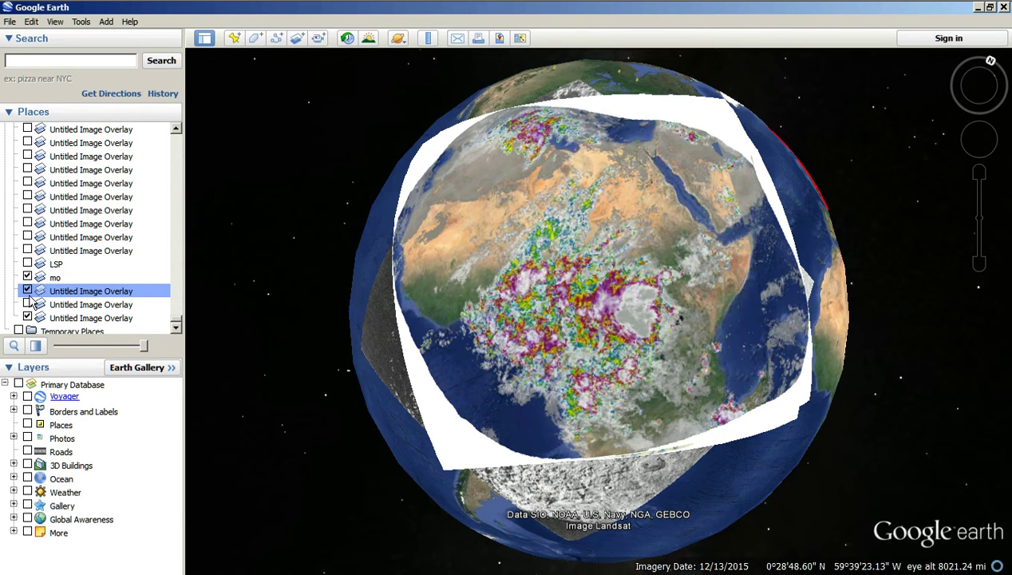
pyautogui.click(28, 291)
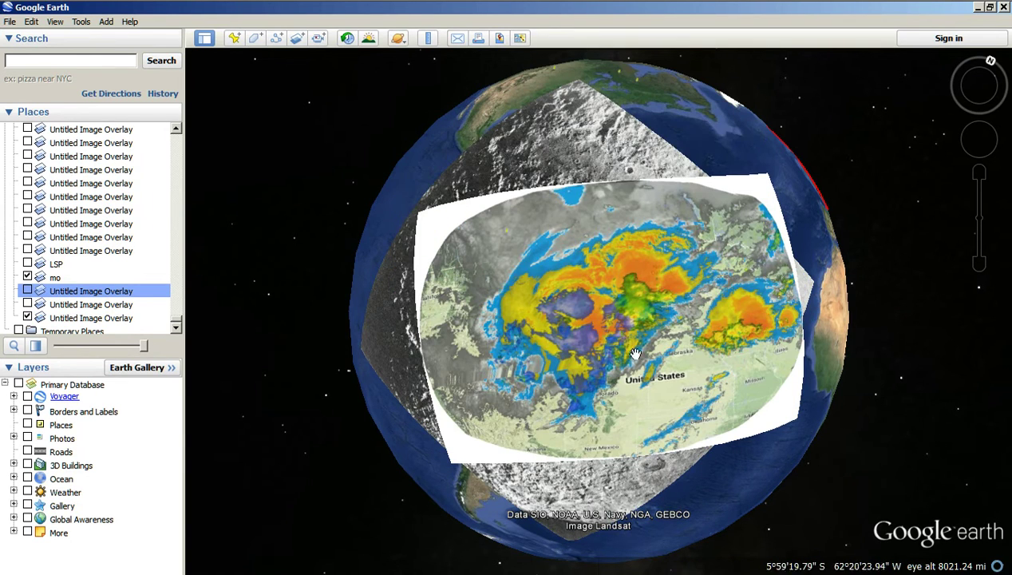
pyautogui.doubleClick(574, 357)
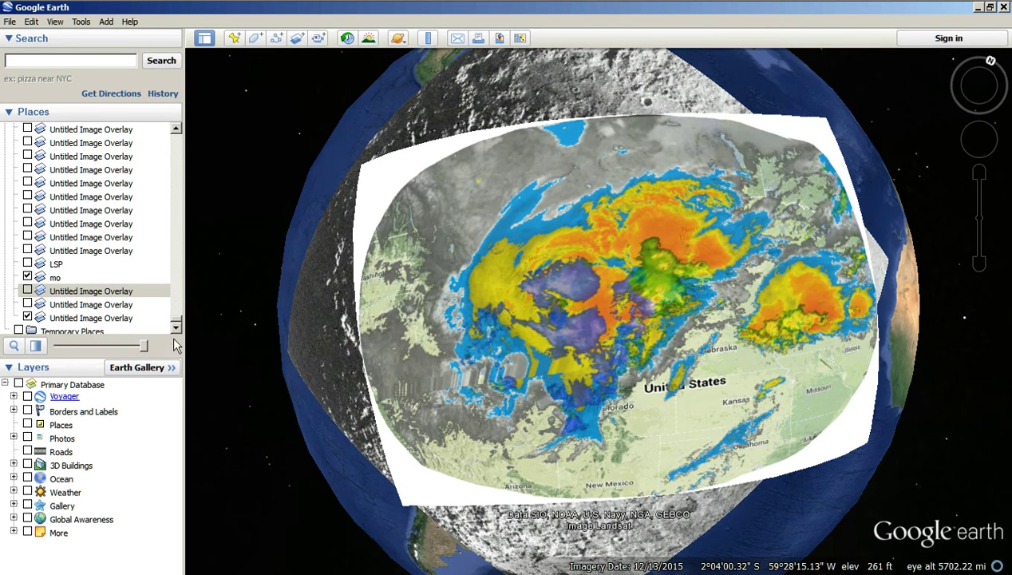
# Restore the United States weather overlay to full opacity and show the Africa weather overlay over it.
pyautogui.moveTo(62, 344); pyautogui.dragTo(144, 345)
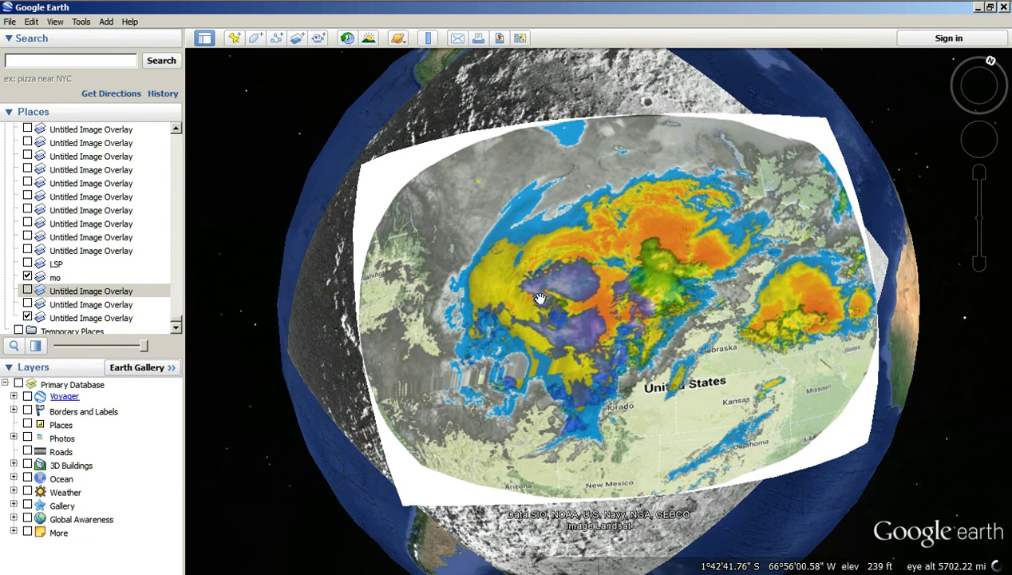
pyautogui.click(28, 291)
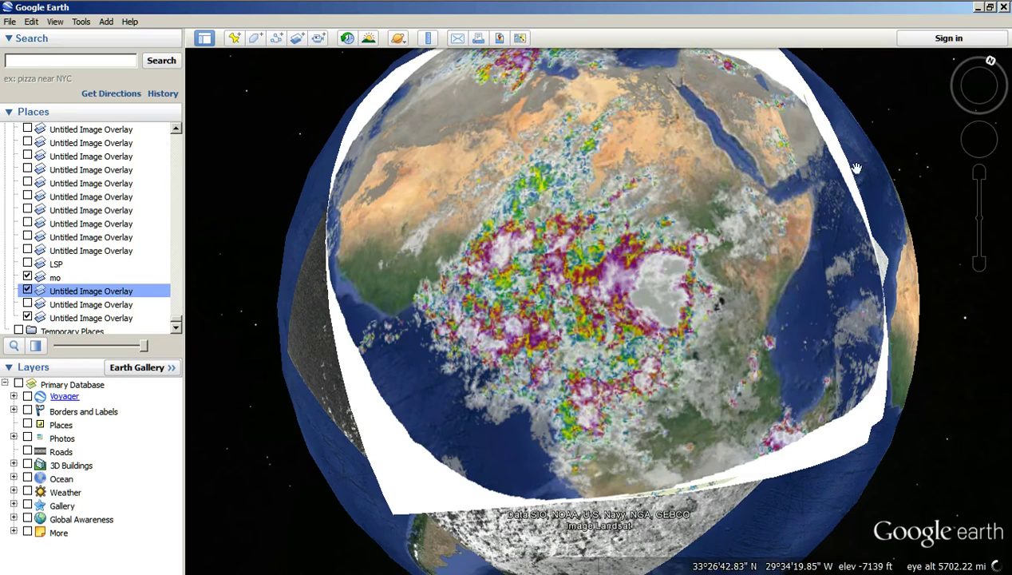
pyautogui.scroll(-5, 638, 297)
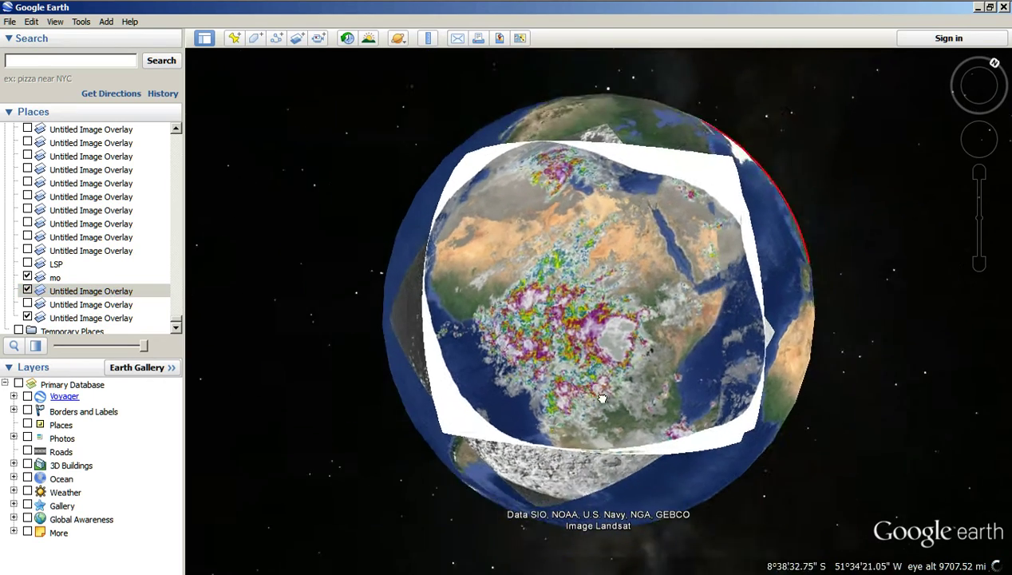
pyautogui.moveTo(602, 399); pyautogui.dragTo(660, 371)
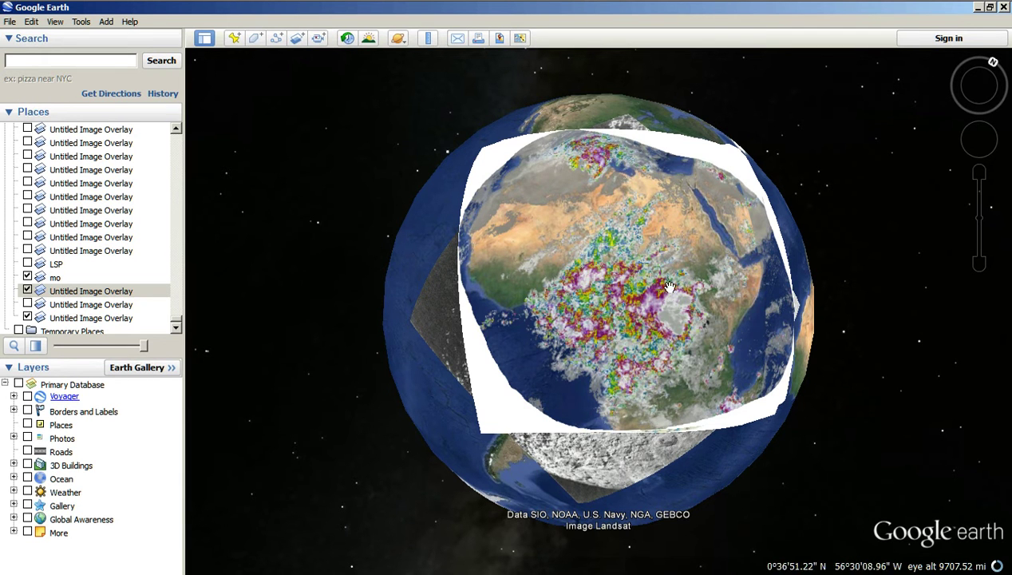
# Fade the mo overlay out and back to full opacity to compare it with the Africa weather overlay.
pyautogui.click(58, 277)
pyautogui.click(27, 290)
pyautogui.moveTo(142, 349); pyautogui.dragTo(52, 360)
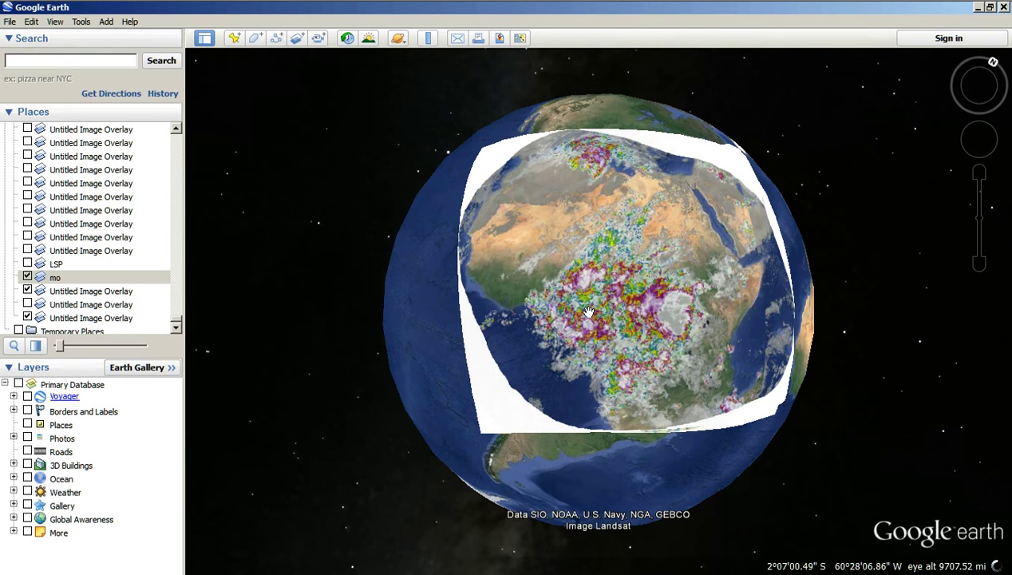
pyautogui.moveTo(64, 345); pyautogui.dragTo(73, 346)
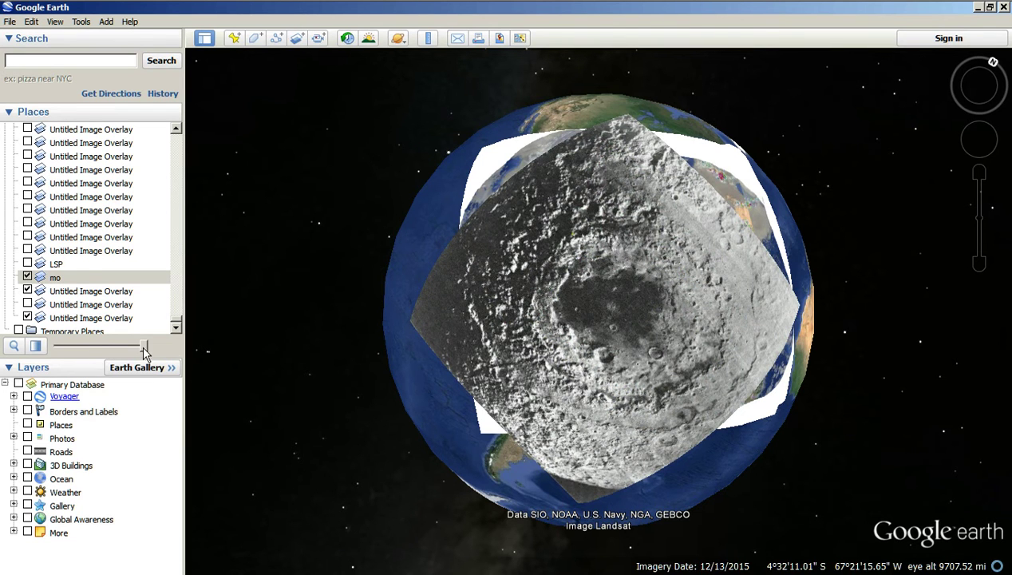
pyautogui.moveTo(145, 347); pyautogui.dragTo(57, 345)
# Show the United States weather overlay on top of the mo overlay and fade it repeatedly for comparison, leaving it fully transparent.
pyautogui.click(28, 318)
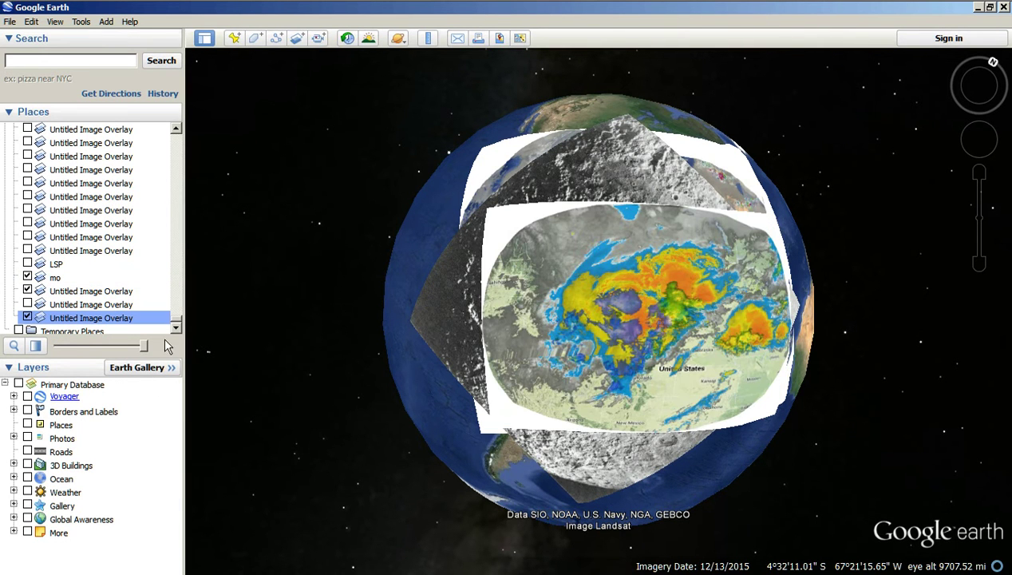
pyautogui.moveTo(145, 344); pyautogui.dragTo(71, 380)
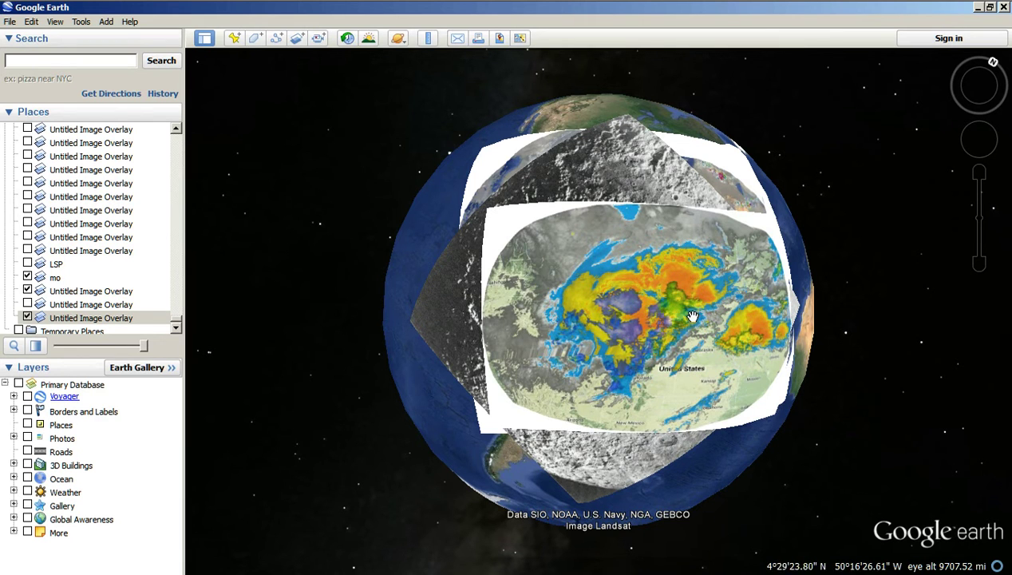
pyautogui.moveTo(144, 349); pyautogui.dragTo(302, 435)
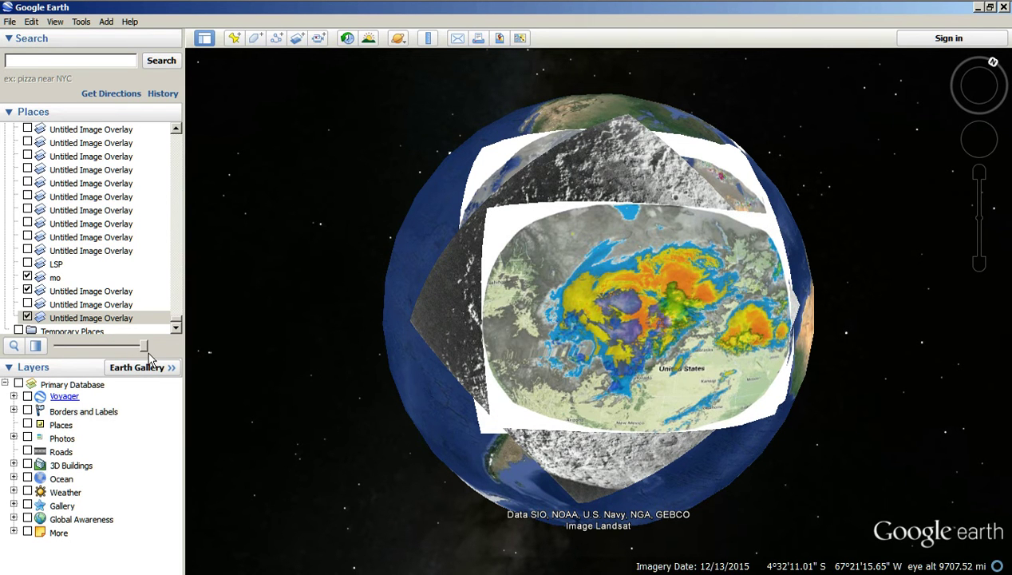
pyautogui.moveTo(146, 349); pyautogui.dragTo(57, 355)
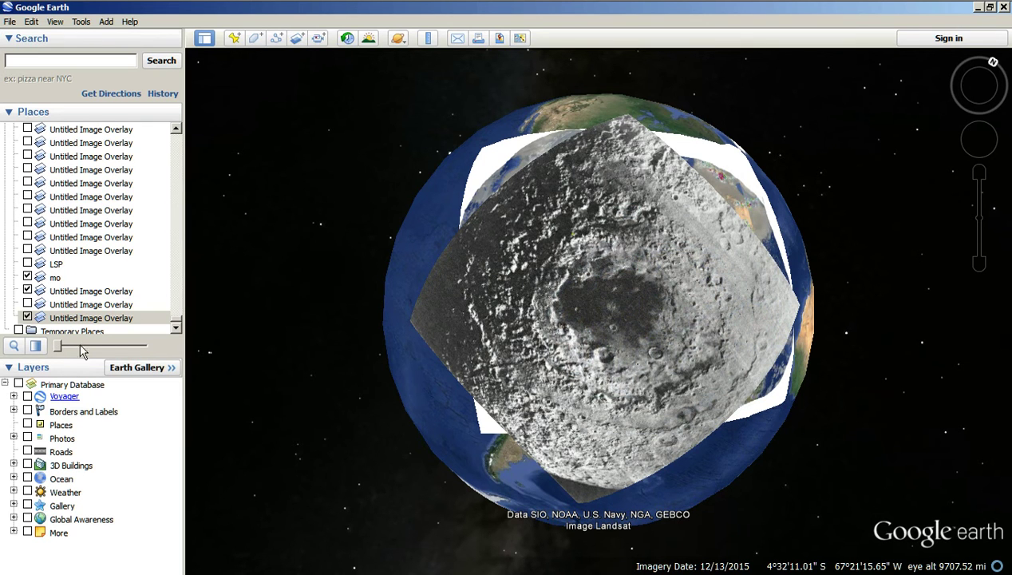
# Show the elevation map overlay and fade it repeatedly to compare it with the mo overlay, leaving it fully transparent.
pyautogui.click(27, 304)
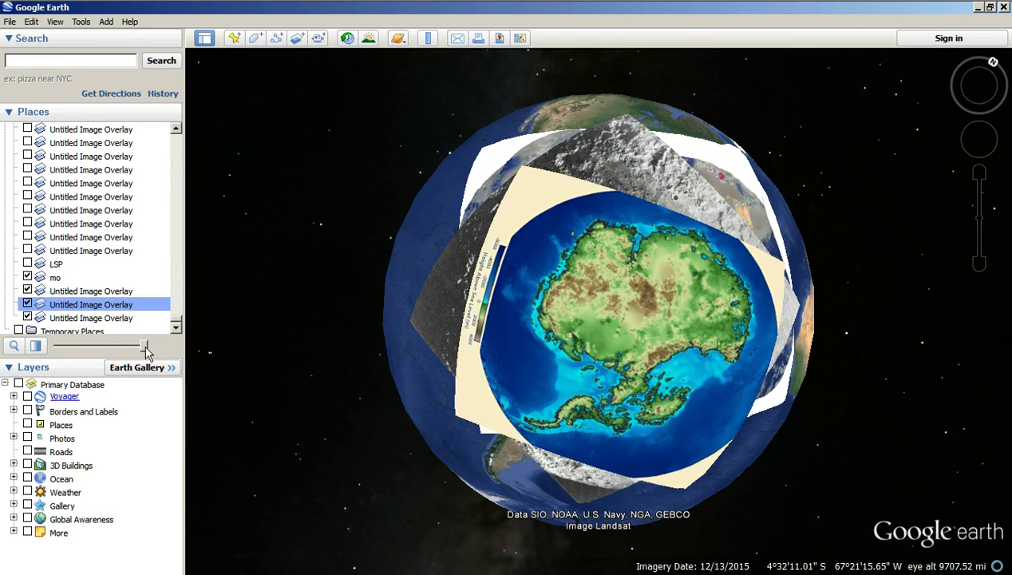
pyautogui.moveTo(147, 349)
pyautogui.mouseDown()
pyautogui.moveTo(76, 369)
pyautogui.moveTo(129, 369)
pyautogui.moveTo(57, 375)
pyautogui.moveTo(111, 375)
pyautogui.moveTo(35, 377)
pyautogui.moveTo(113, 376)
pyautogui.moveTo(54, 384)
pyautogui.moveTo(142, 391)
pyautogui.moveTo(35, 388)
pyautogui.moveTo(111, 389)
pyautogui.moveTo(79, 399)
pyautogui.moveTo(106, 405)
pyautogui.moveTo(143, 332)
pyautogui.mouseUp()
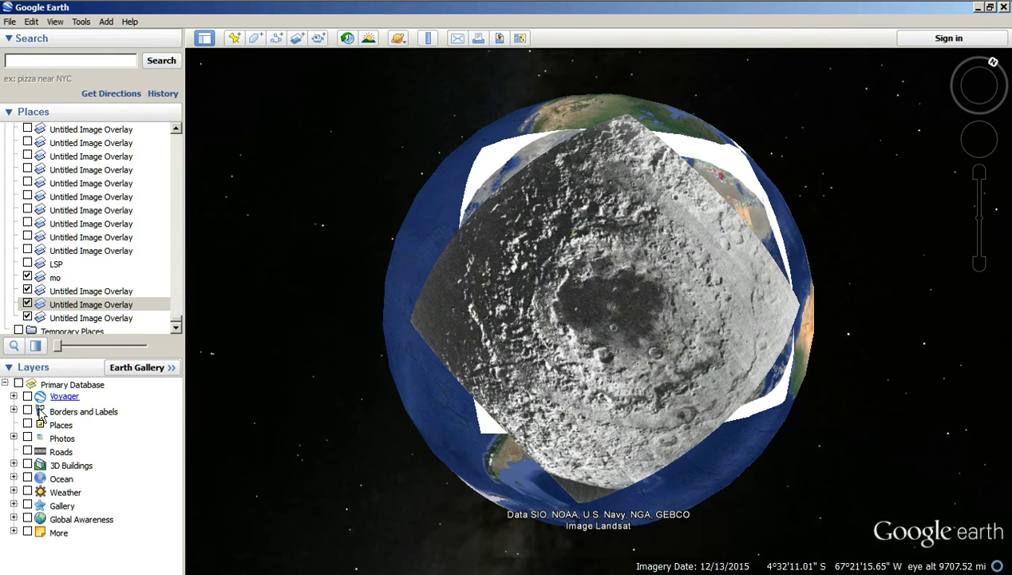
pyautogui.moveTo(128, 410); pyautogui.dragTo(629, 342)
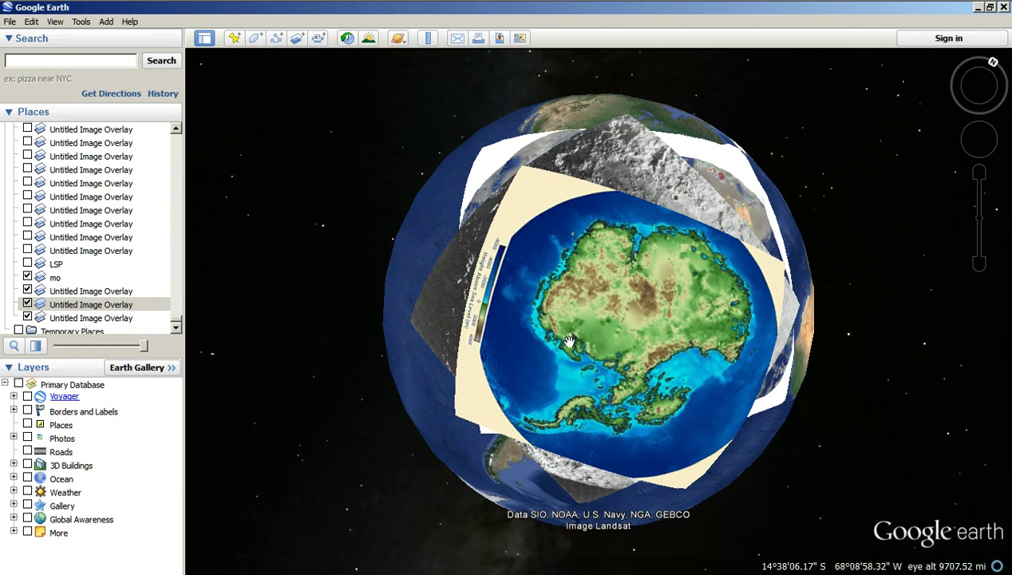
pyautogui.moveTo(143, 346); pyautogui.dragTo(77, 369)
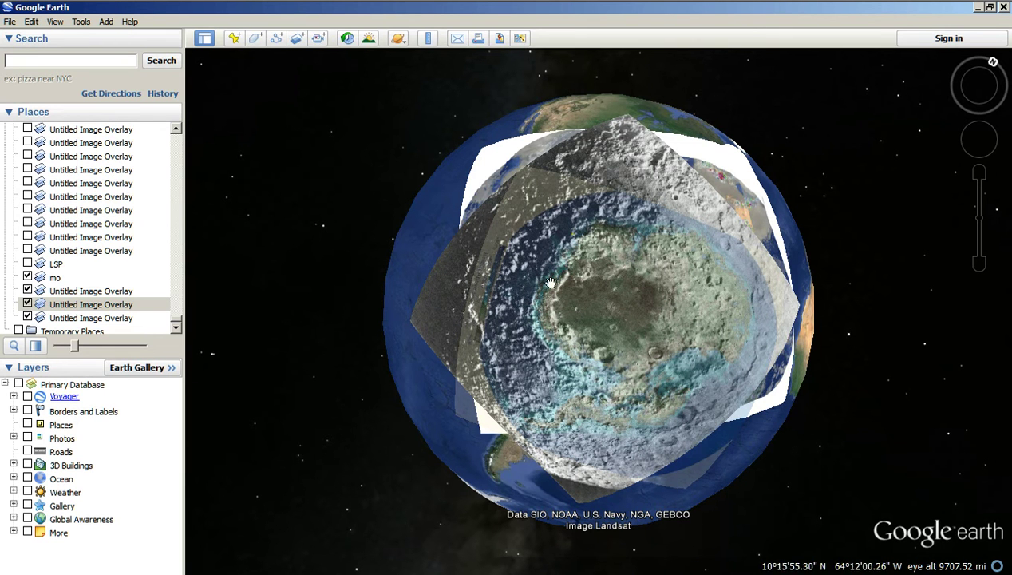
pyautogui.moveTo(74, 346); pyautogui.dragTo(140, 378)
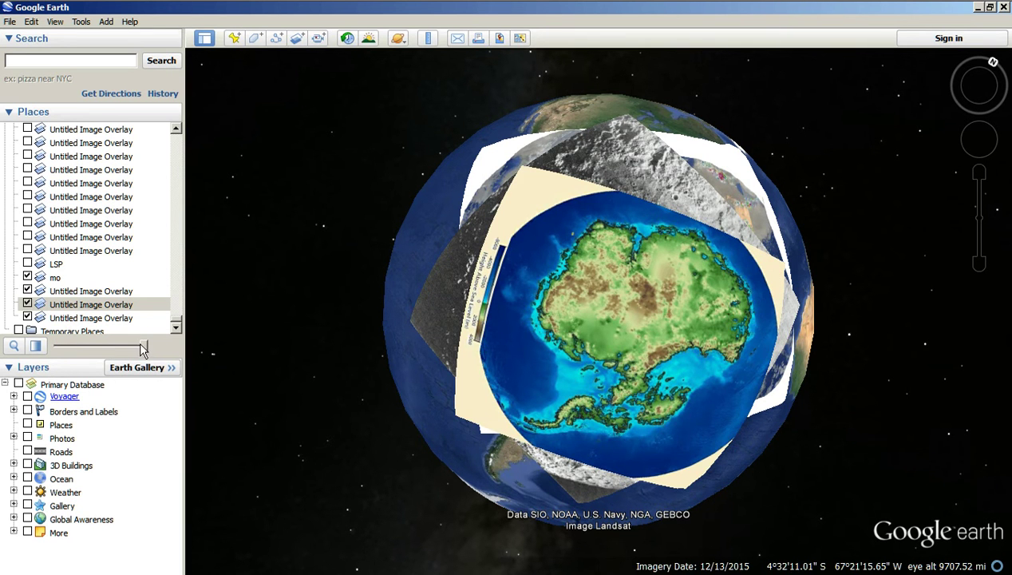
pyautogui.moveTo(144, 348); pyautogui.dragTo(46, 399)
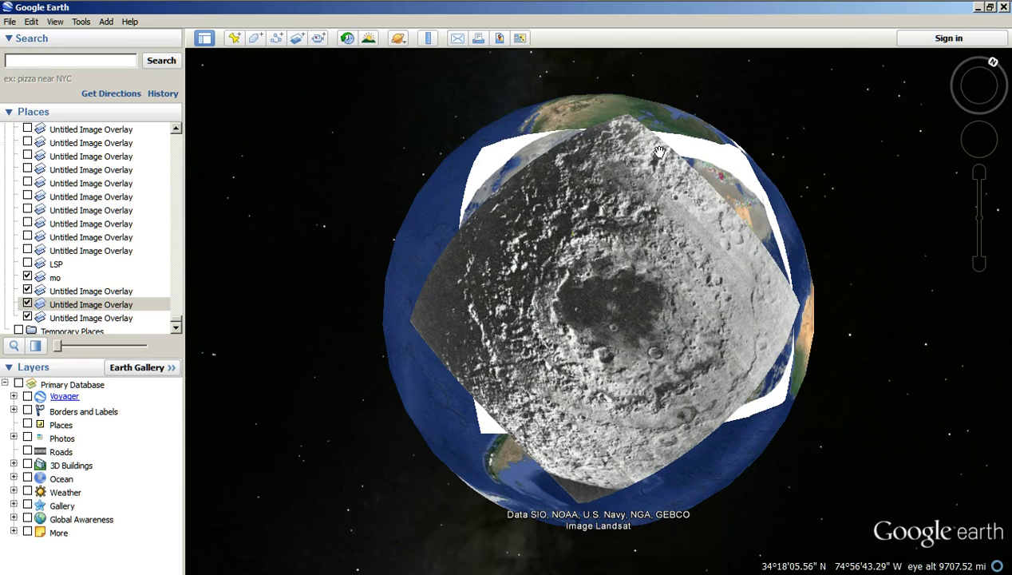
# Inspect the mo overlay at several distances, and fade the elevation map back to full opacity over it.
pyautogui.moveTo(659, 153); pyautogui.dragTo(643, 151)
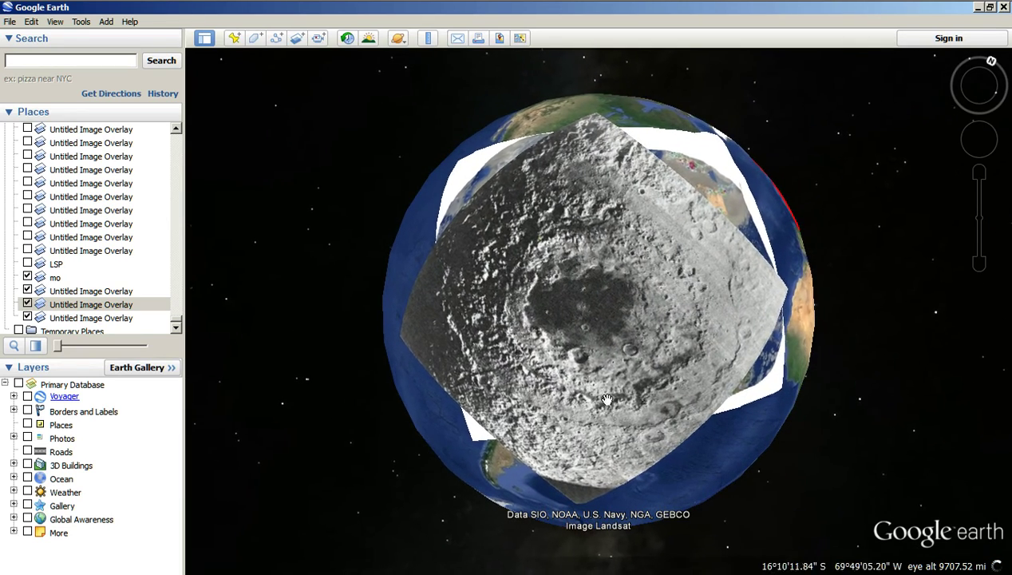
pyautogui.scroll(-5, 632, 273)
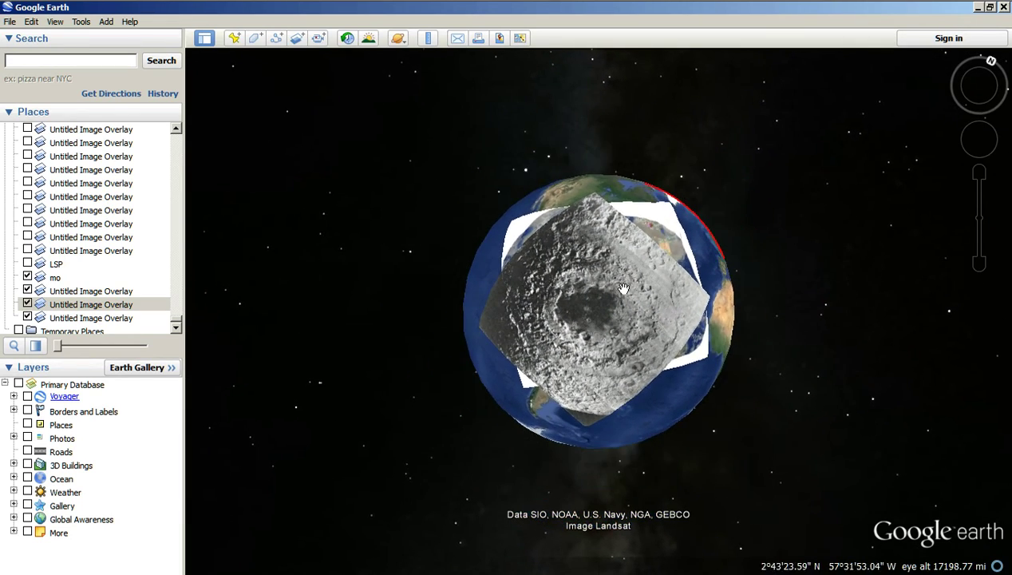
pyautogui.moveTo(683, 247); pyautogui.dragTo(690, 251)
pyautogui.moveTo(537, 329); pyautogui.dragTo(533, 322)
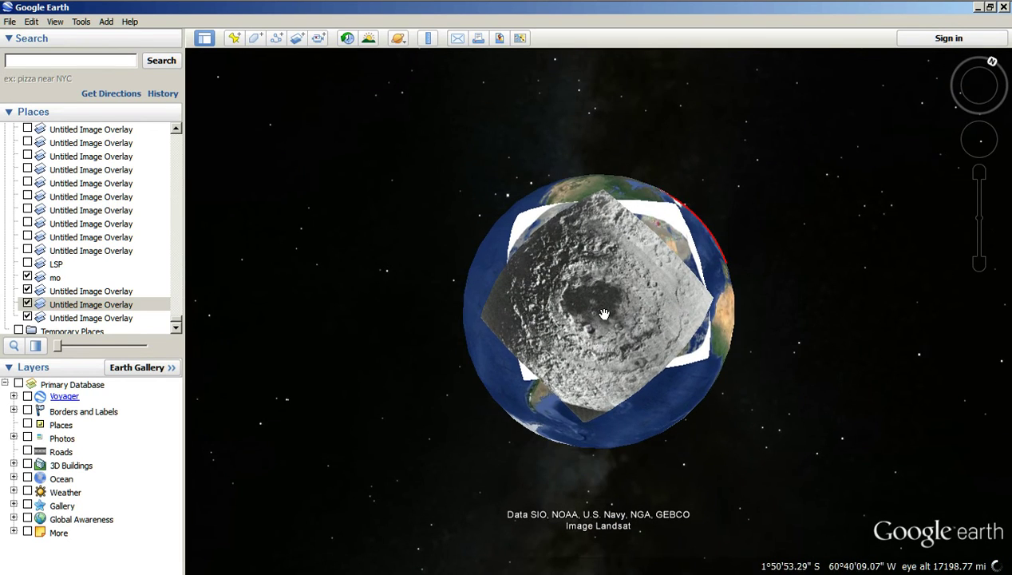
pyautogui.scroll(4, 605, 313)
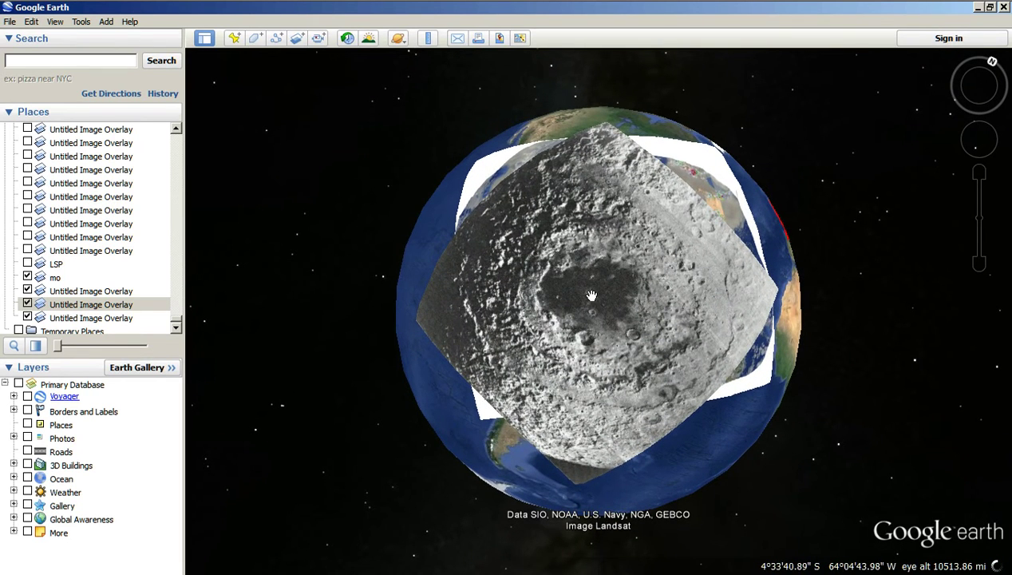
pyautogui.scroll(2, 591, 296)
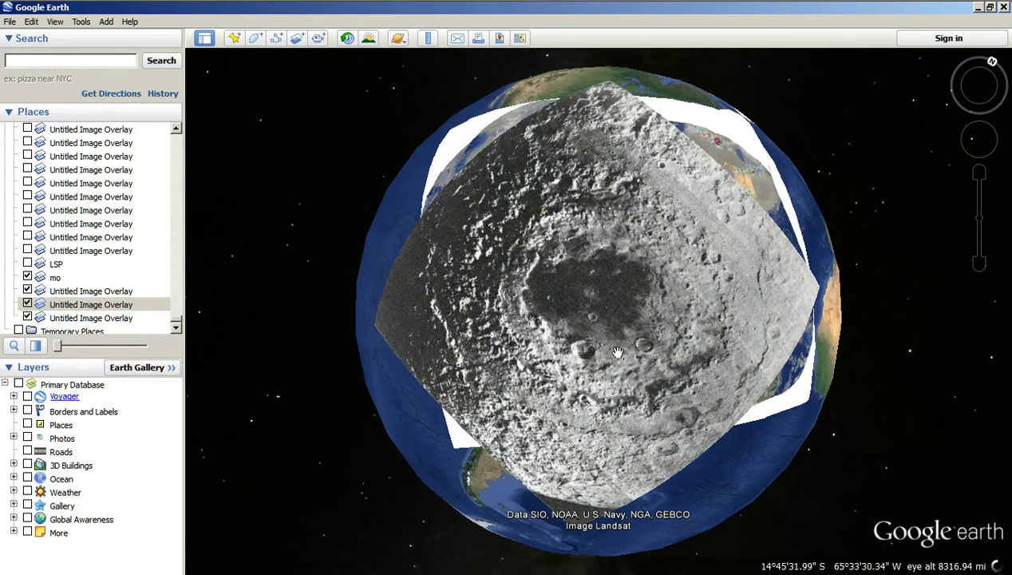
pyautogui.scroll(3, 589, 345)
pyautogui.scroll(-3, 621, 319)
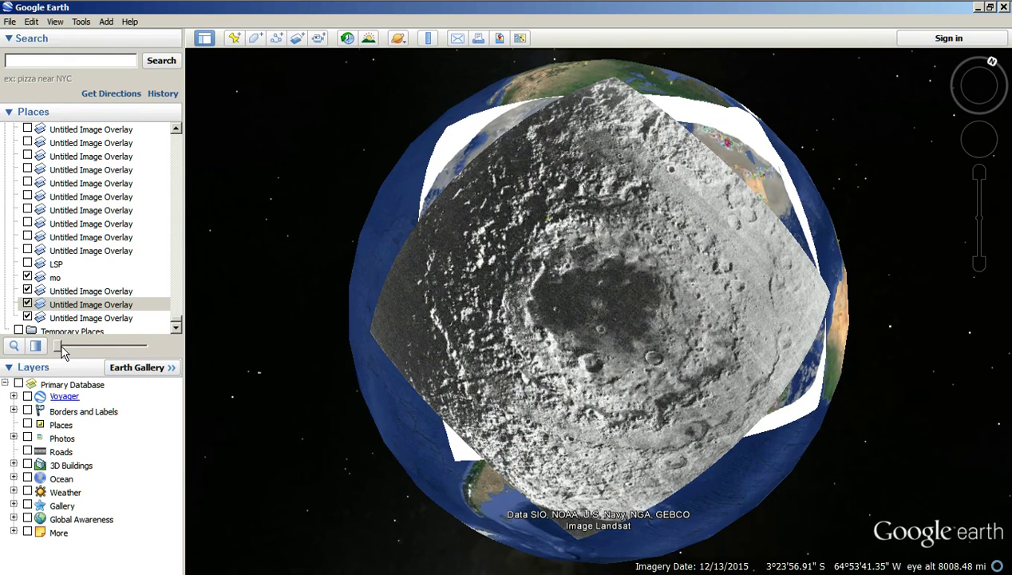
pyautogui.moveTo(57, 346); pyautogui.dragTo(170, 427)
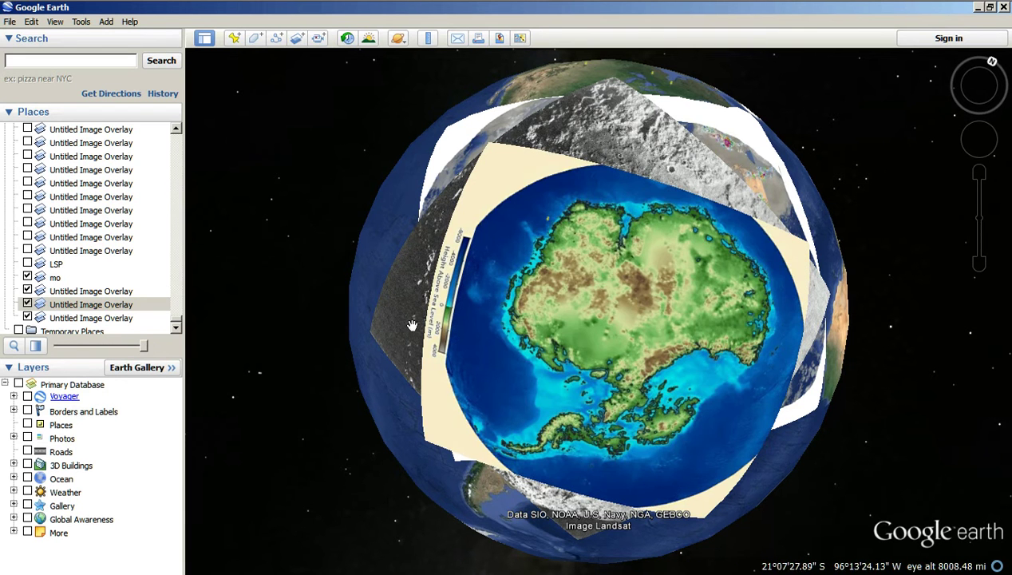